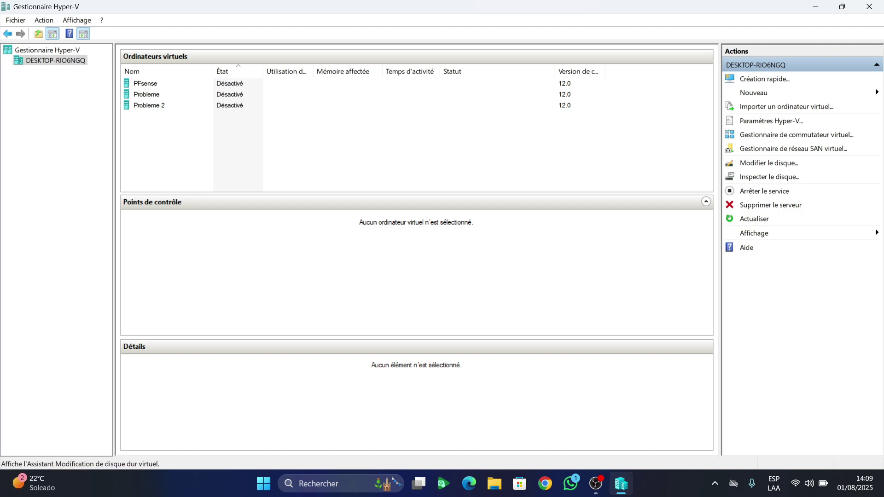
# Inspect the WAN and LAN switches in Virtual Switch Manager, then close it
pyautogui.click(796, 135)
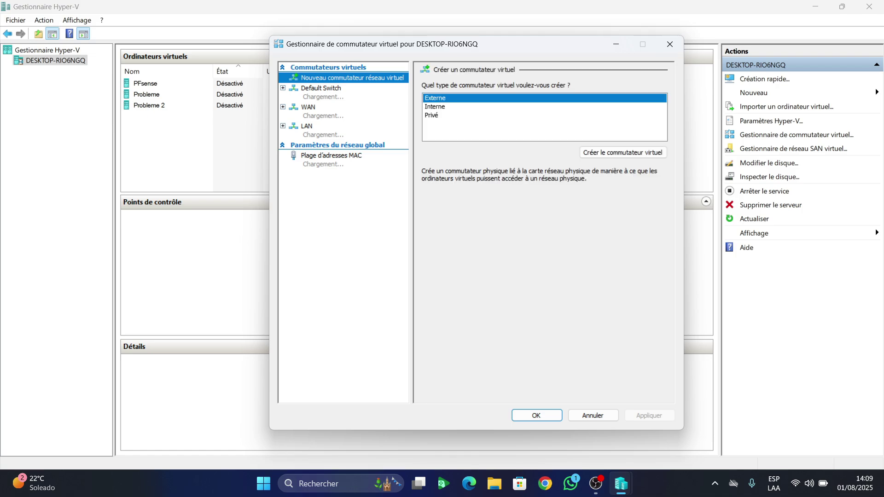
pyautogui.click(308, 107)
pyautogui.click(306, 126)
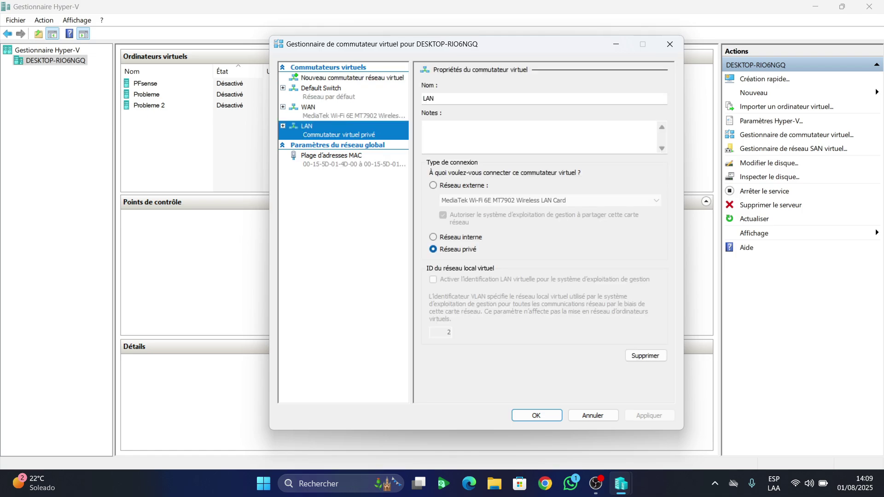
pyautogui.click(670, 44)
# Review the PFsense, Probleme and Probleme 2 machines, then bring up the host's new-item options
pyautogui.click(145, 84)
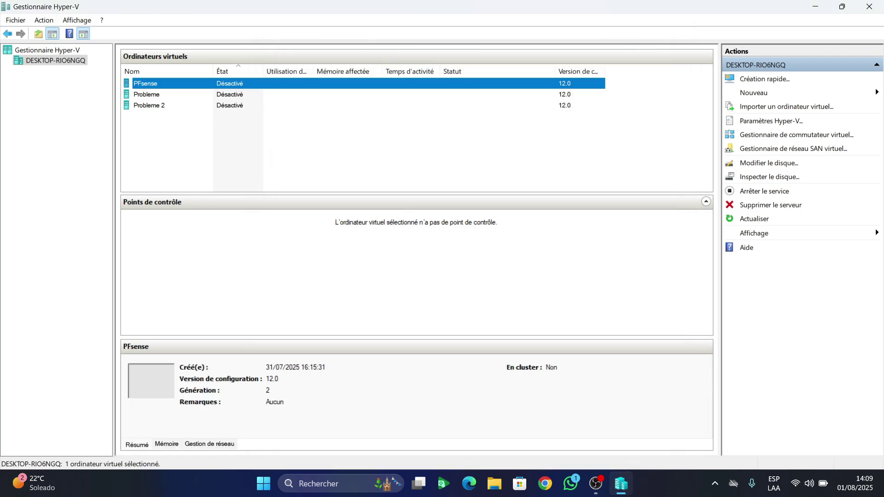
pyautogui.click(147, 95)
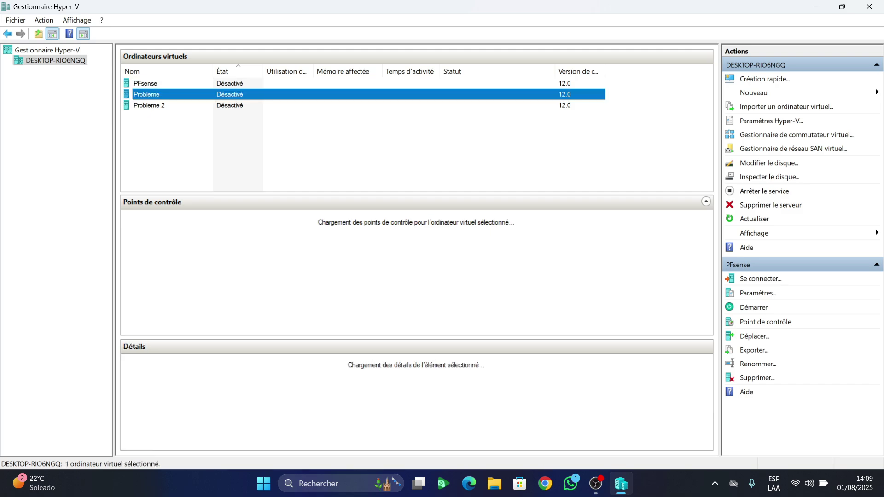
pyautogui.click(149, 105)
pyautogui.click(146, 94)
pyautogui.click(148, 105)
pyautogui.press('Escape')
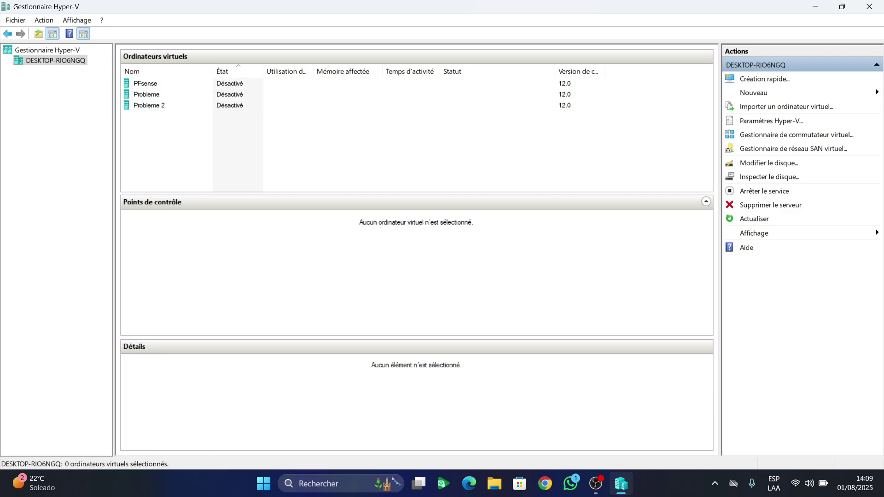
pyautogui.press('Tab')
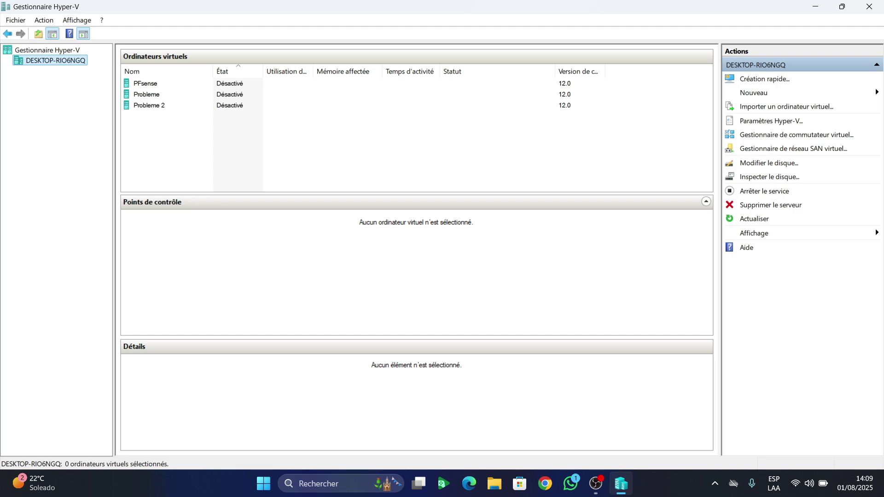
pyautogui.hotkey('shift', 'F10')
pyautogui.press('Down')
pyautogui.press('Down')
# Start a new virtual machine named Windows_Server_2025 with 2048 MB startup memory
pyautogui.press('Right')
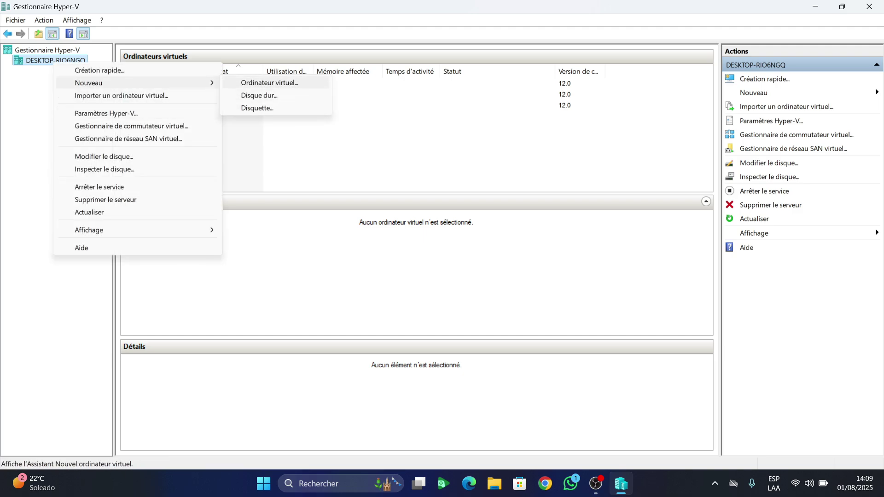
pyautogui.press('Return')
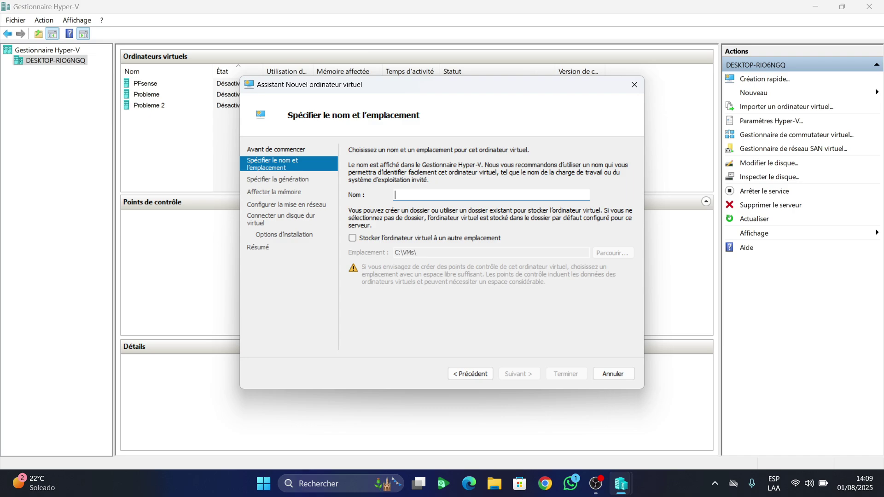
pyautogui.write('Windows')
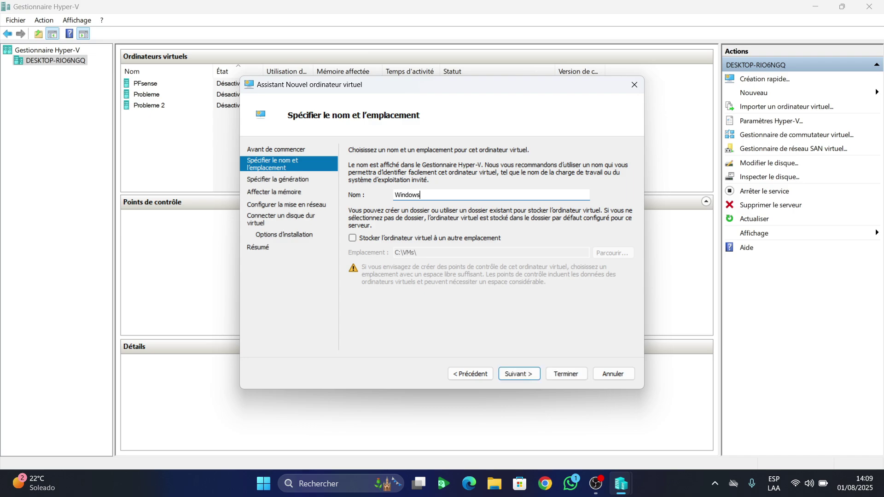
pyautogui.write('_Server_2025')
pyautogui.press('Return')
pyautogui.press('Return')
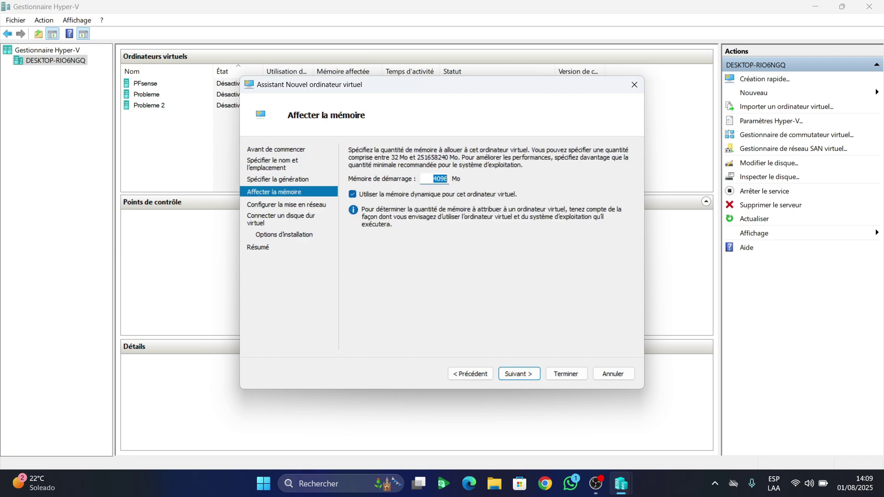
pyautogui.press('BackSpace')
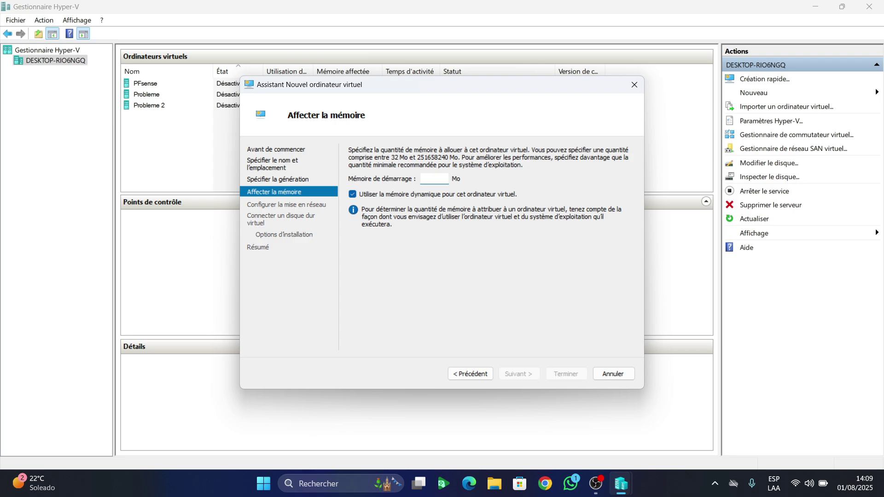
pyautogui.write('2048')
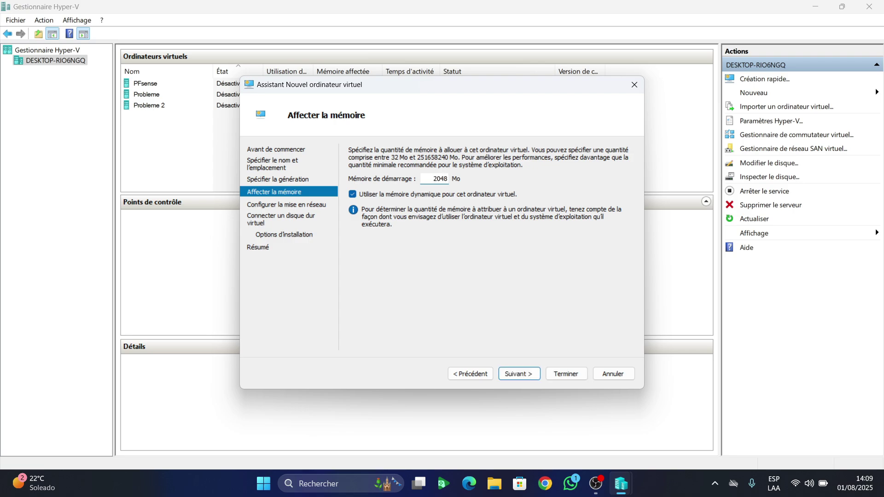
pyautogui.press('Return')
# Connect the VM to the LAN switch and size its virtual hard disk at 60 GB
pyautogui.hotkey('alt', 'Down')
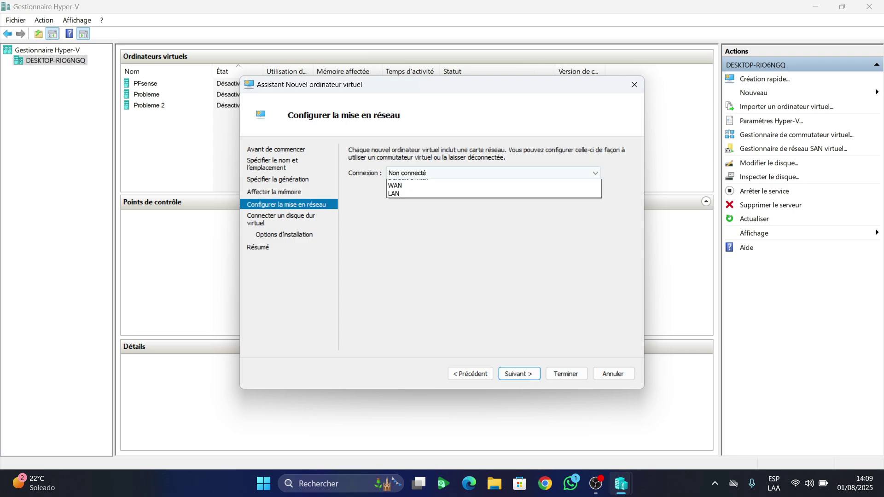
pyautogui.press('Down')
pyautogui.press('Down')
pyautogui.press('Down')
pyautogui.press('Return')
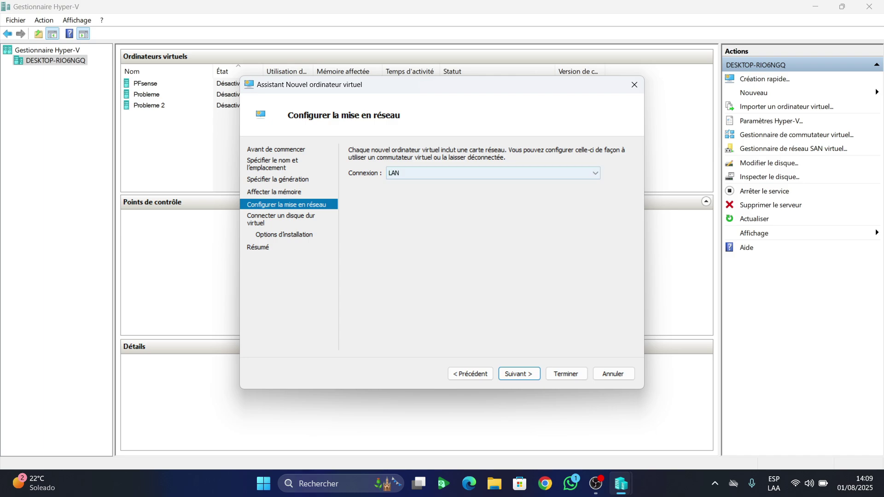
pyautogui.press('Return')
pyautogui.press('Tab')
pyautogui.press('Tab')
pyautogui.press('Tab')
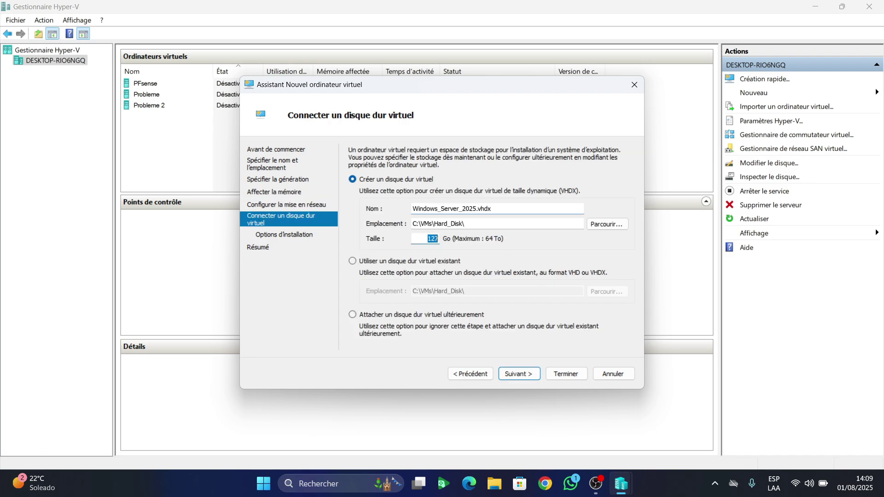
pyautogui.press('BackSpace')
pyautogui.write('60')
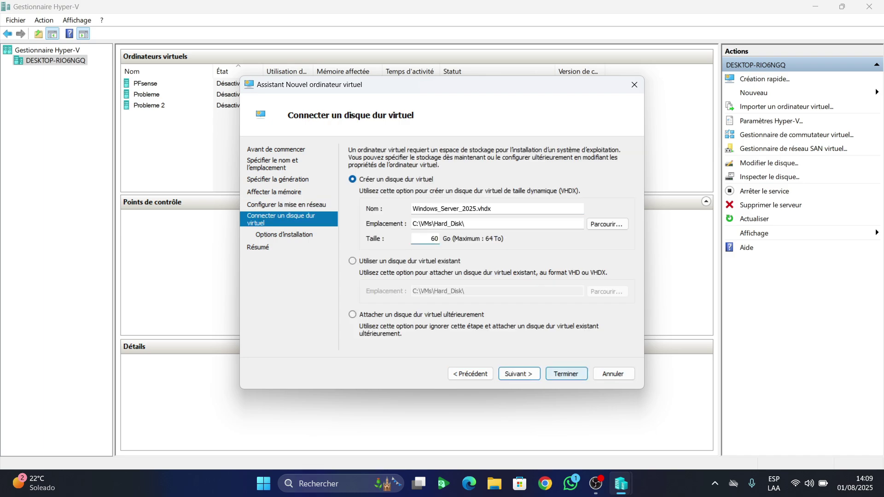
pyautogui.press('Return')
# Attach the Windows Server evaluation ISO as install media and finish creating the VM
pyautogui.press('Down')
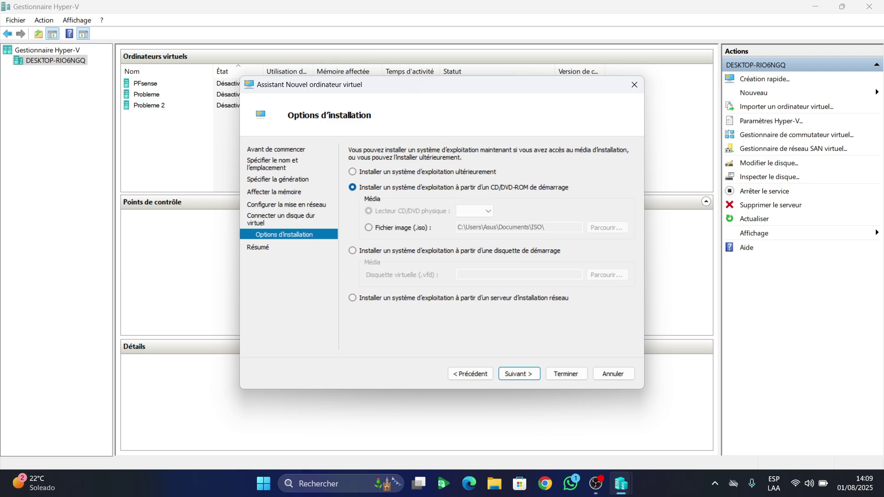
pyautogui.press('Tab')
pyautogui.press('Tab')
pyautogui.press('Return')
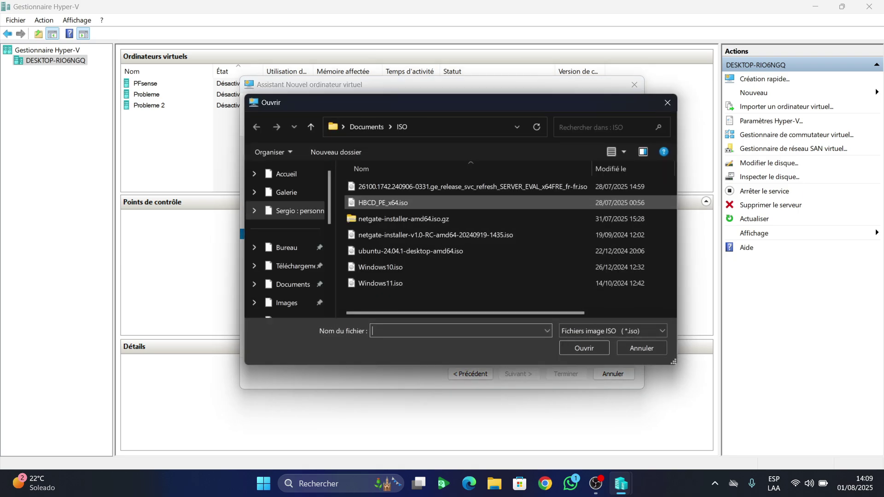
pyautogui.press('Up')
pyautogui.press('Return')
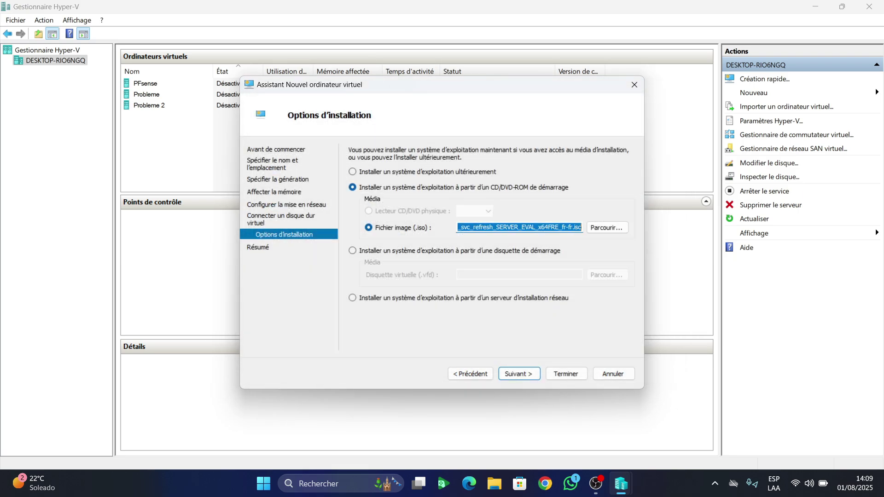
pyautogui.press('Return')
pyautogui.press('Return')
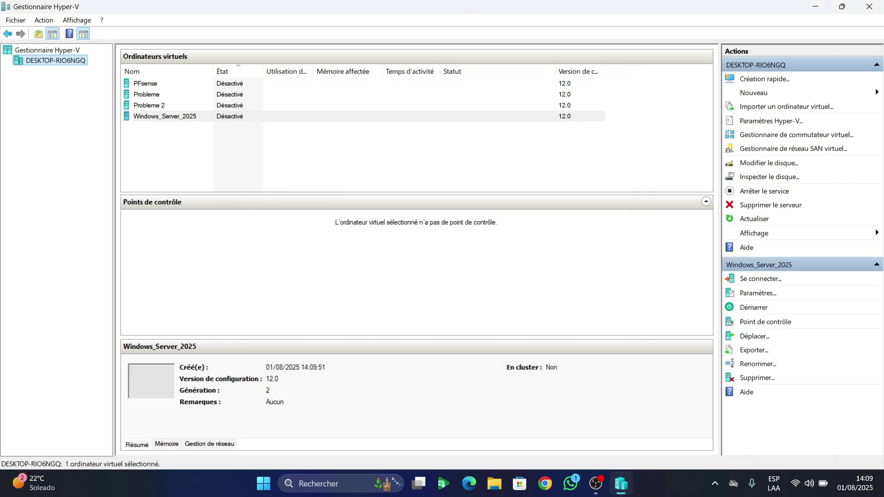
# Disable Secure Boot in Windows_Server_2025's security settings
pyautogui.rightClick(226, 116)
pyautogui.click(285, 139)
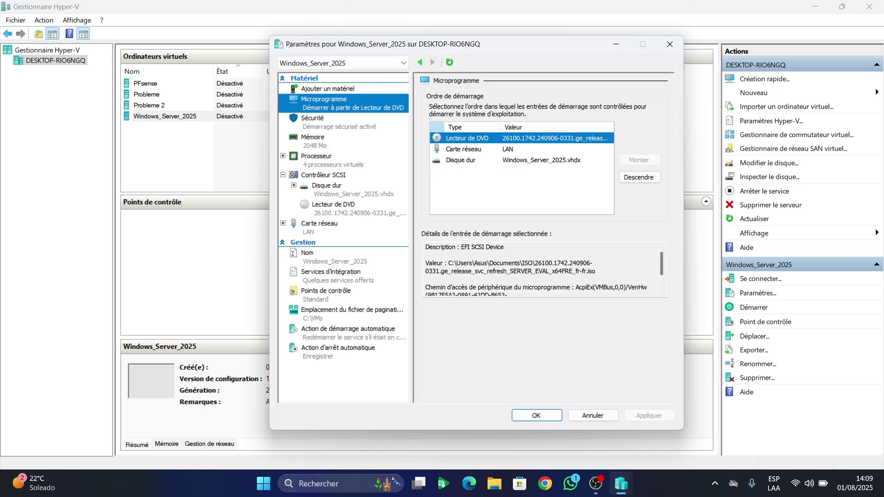
pyautogui.click(315, 118)
pyautogui.click(432, 127)
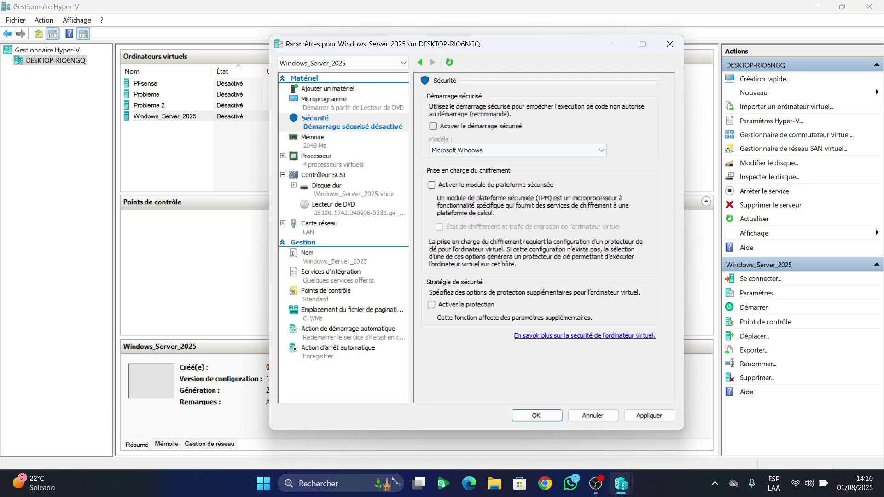
# Lower the VM to 3 virtual processors, save the settings, and start it
pyautogui.click(312, 137)
pyautogui.click(315, 156)
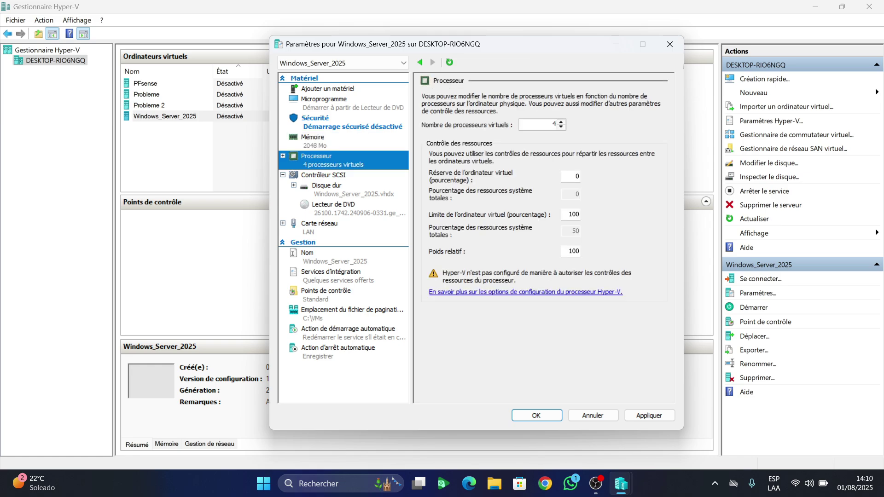
pyautogui.click(561, 127)
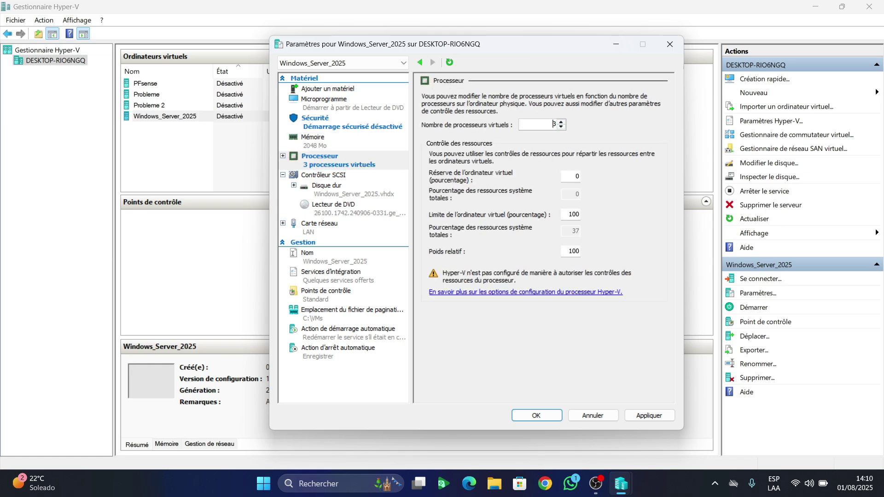
pyautogui.click(536, 415)
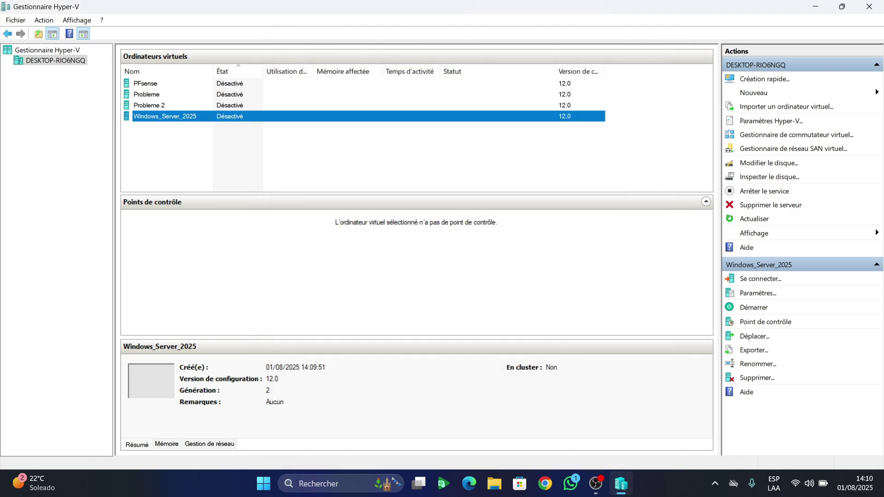
pyautogui.doubleClick(164, 116)
pyautogui.click(230, 218)
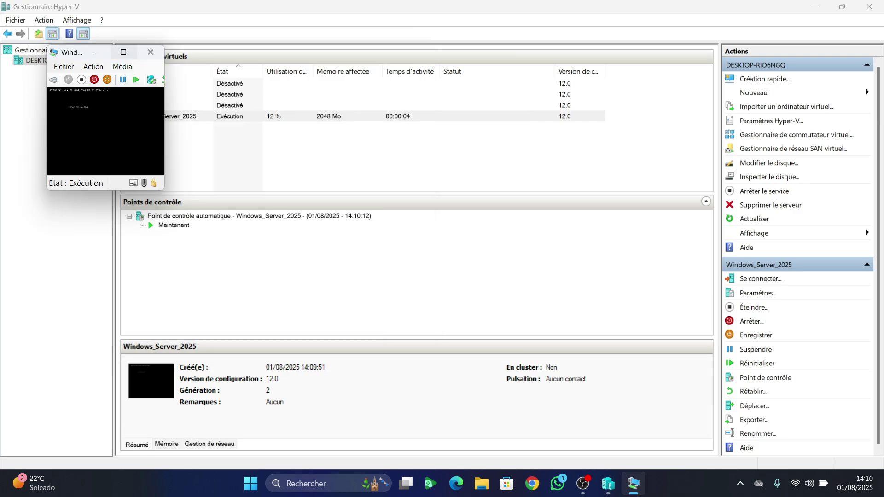
# View the VM screen full size, then turn off Windows_Server_2025 and reopen its connection window
pyautogui.click(123, 52)
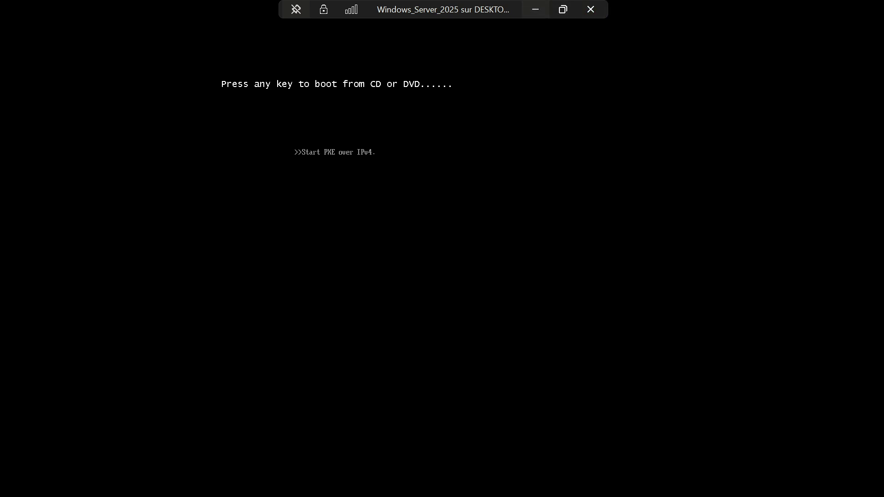
pyautogui.click(535, 9)
pyautogui.rightClick(265, 117)
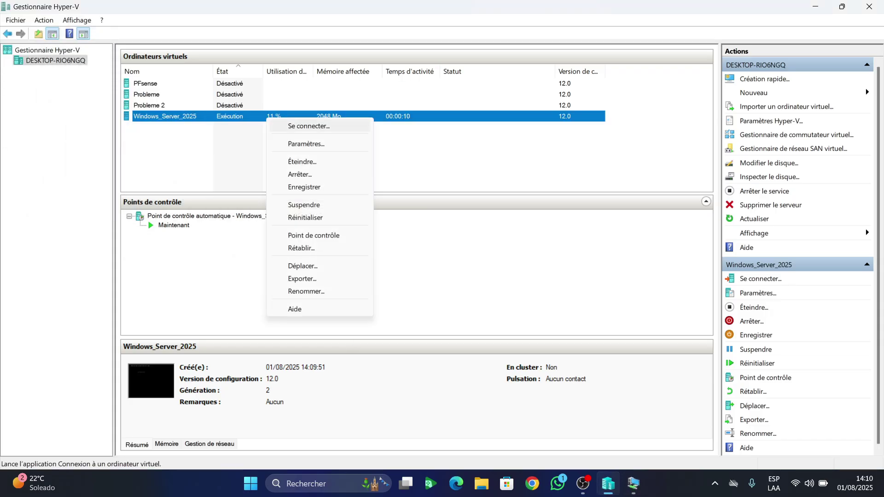
pyautogui.click(295, 161)
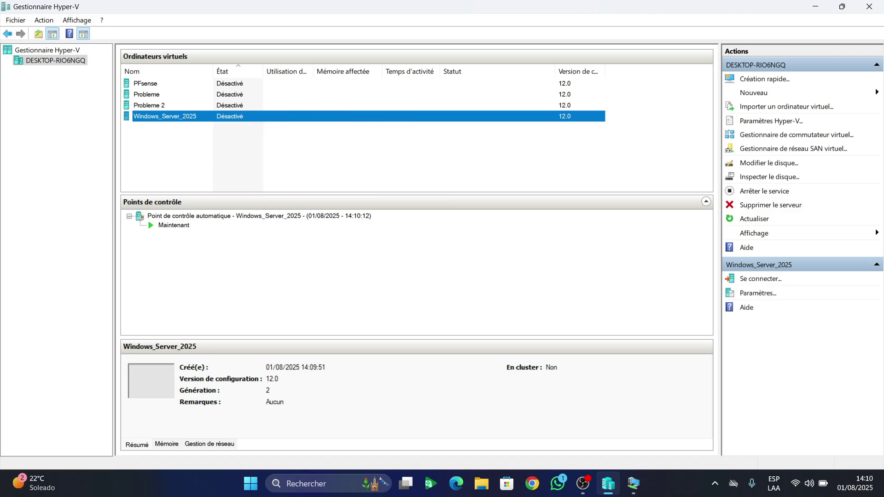
pyautogui.rightClick(245, 119)
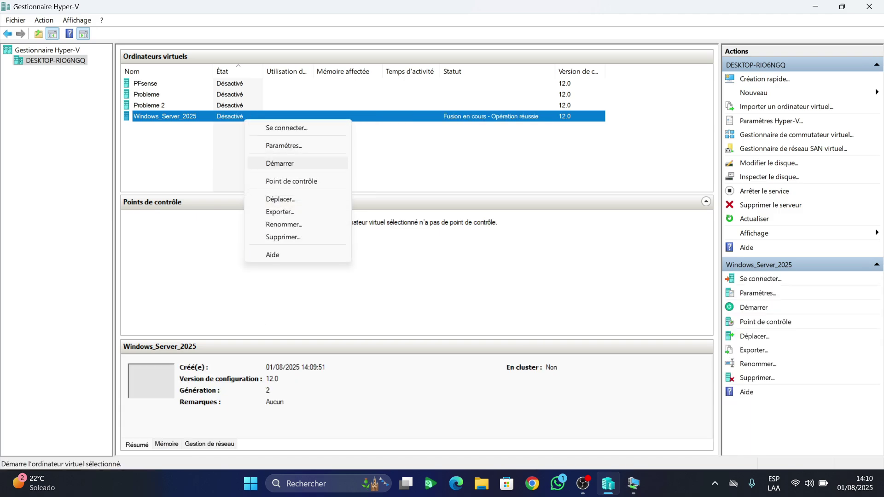
pyautogui.press('Escape')
pyautogui.click(149, 106)
pyautogui.doubleClick(165, 116)
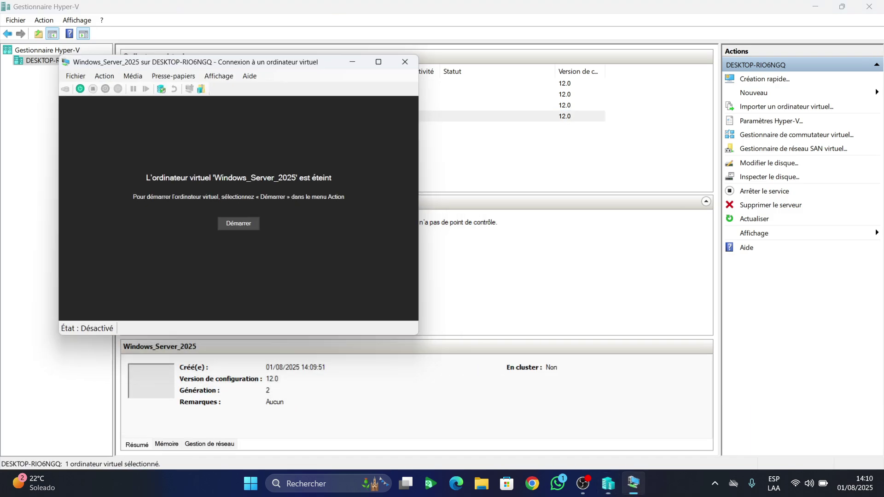
# Start the VM, keep French language and AZERTY keyboard, and agree to data deletion
pyautogui.click(231, 218)
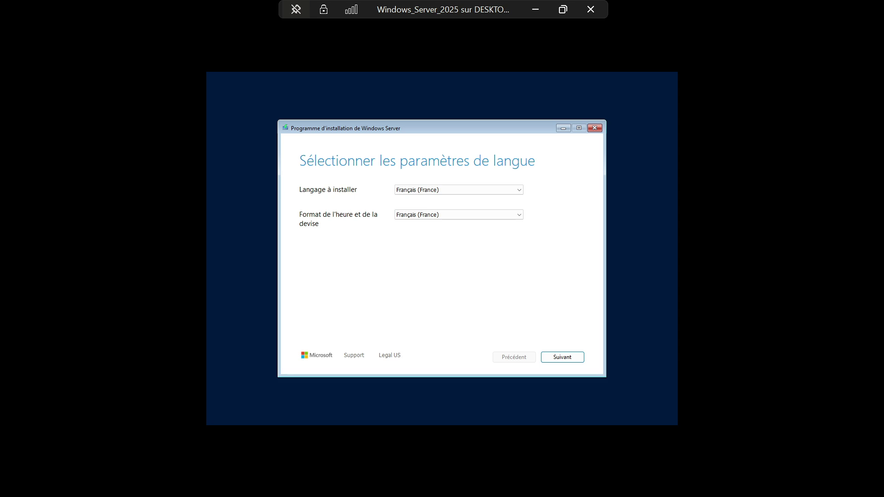
pyautogui.press('Return')
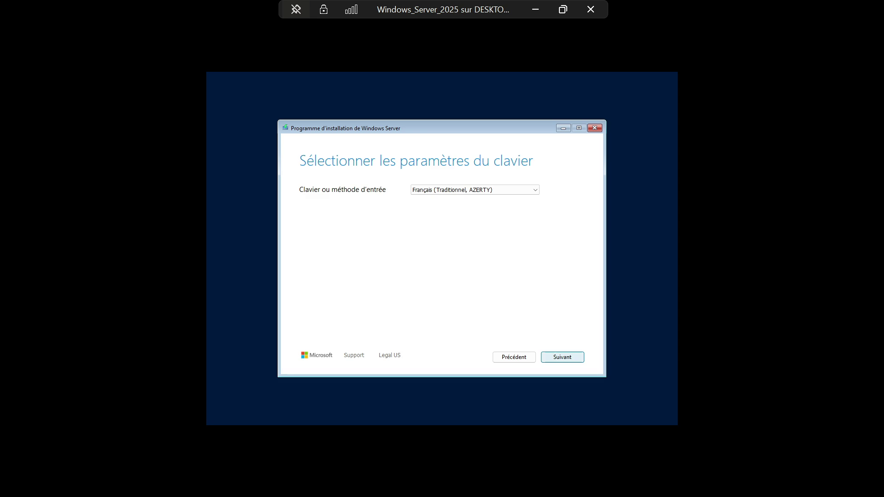
pyautogui.press('Return')
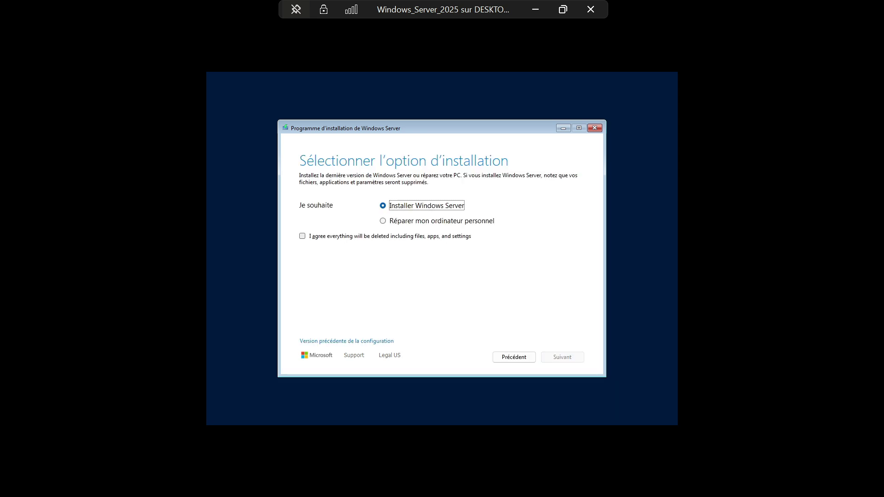
pyautogui.press('Tab')
pyautogui.press('space')
pyautogui.press('Return')
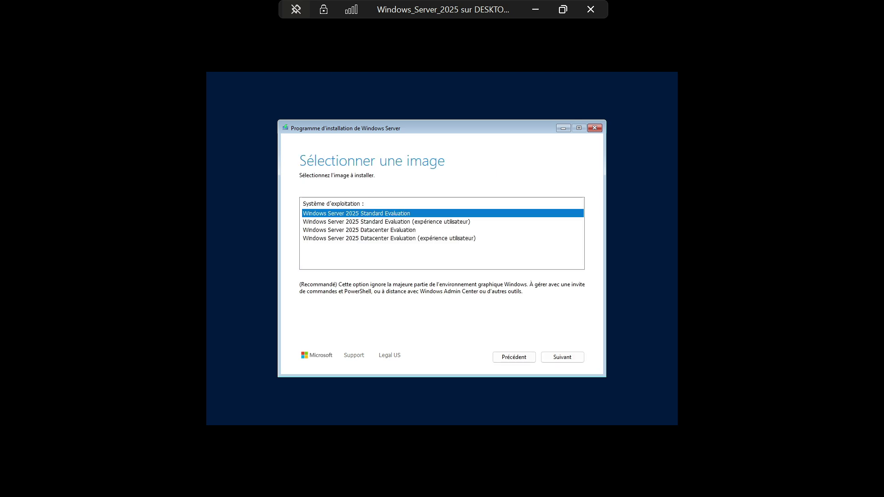
# Choose Windows Server 2025 Standard Evaluation (expérience utilisateur) as the edition
pyautogui.press('Down')
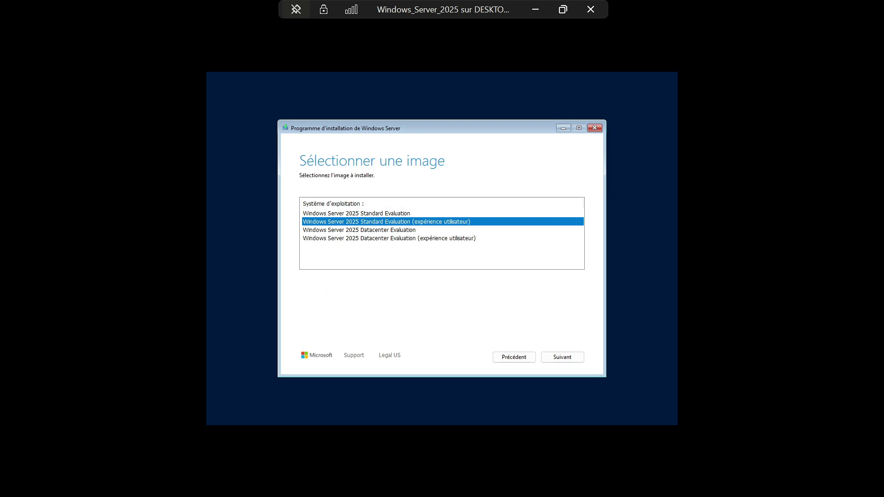
pyautogui.press('Up')
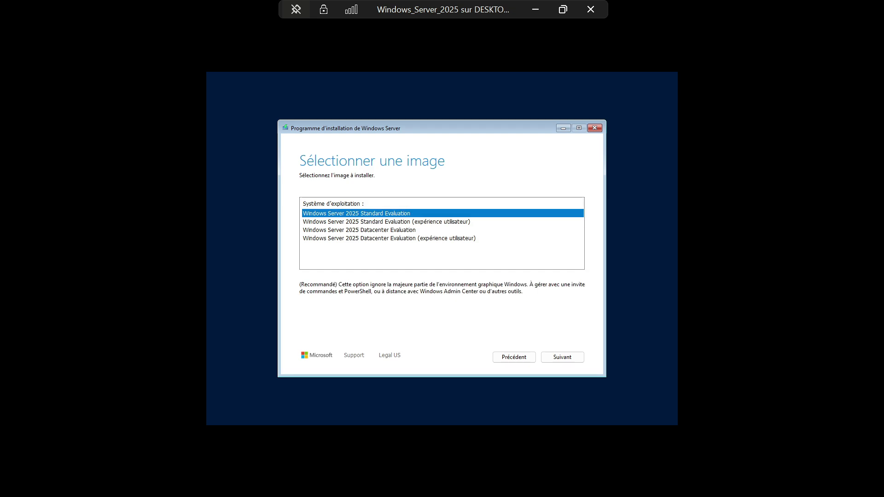
pyautogui.press('Down')
pyautogui.press('Return')
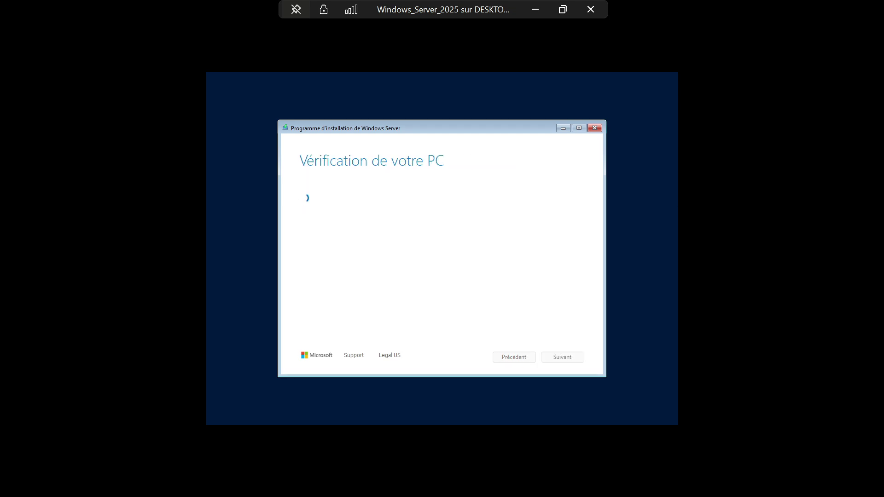
# Accept the licence terms and begin installing Windows Server 2025
pyautogui.scroll(-15, 442, 274)
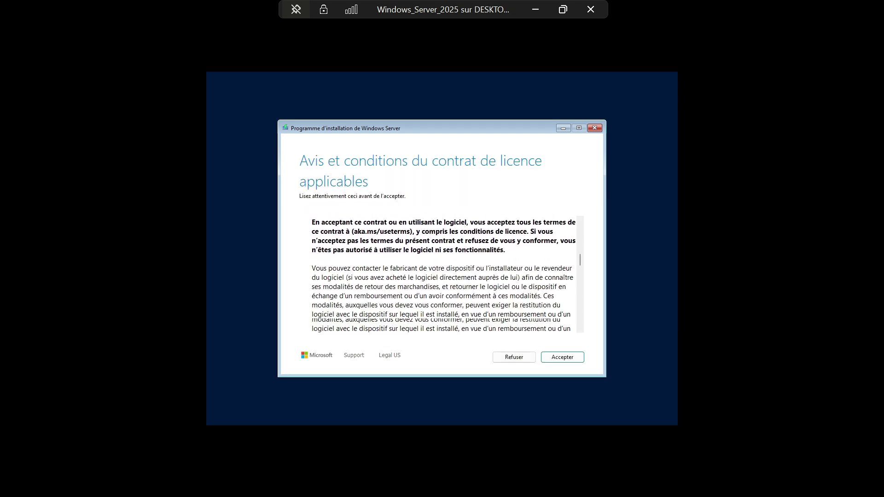
pyautogui.press('Return')
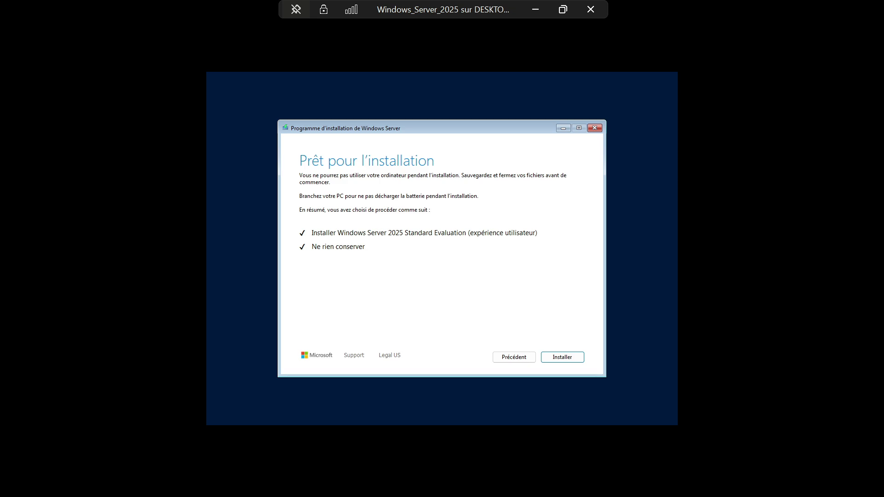
pyautogui.press('Return')
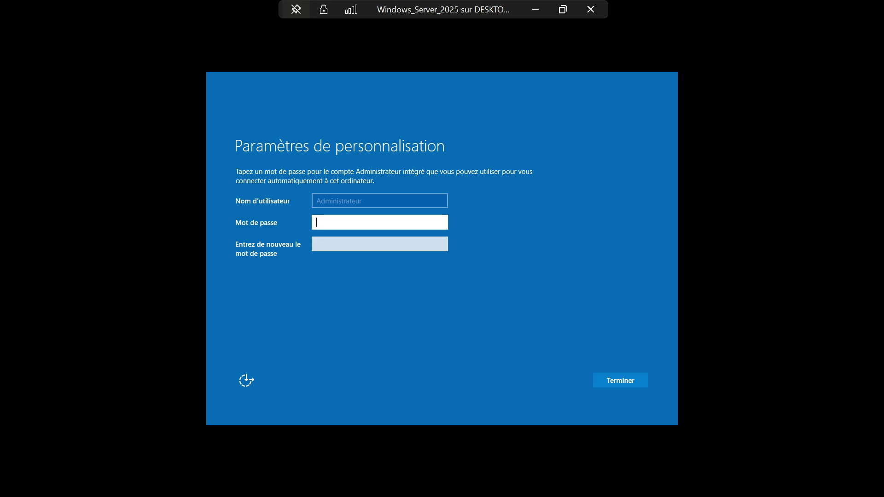
# Enter and confirm an Administrator password, revealing it to check the entry
pyautogui.press('capslock')
pyautogui.write('••••••')
pyautogui.click(379, 244)
pyautogui.click(342, 222)
pyautogui.write('•')
pyautogui.click(440, 223)
pyautogui.press('Tab')
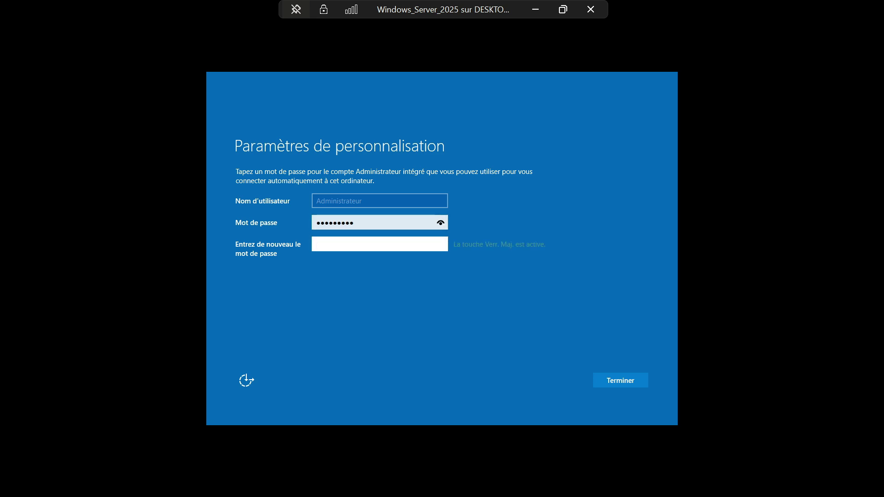
pyautogui.write('*********')
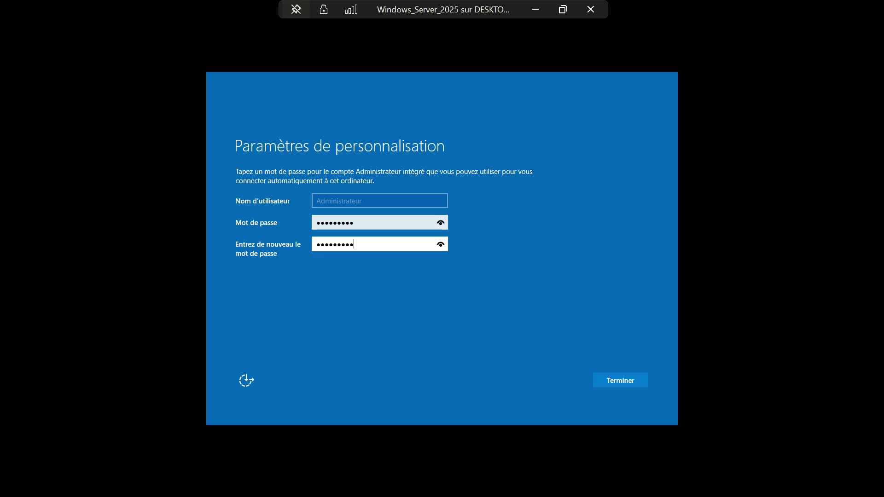
pyautogui.press('Return')
# Retype the matching Administrator password confirmation so setup finishes
pyautogui.press('capslock')
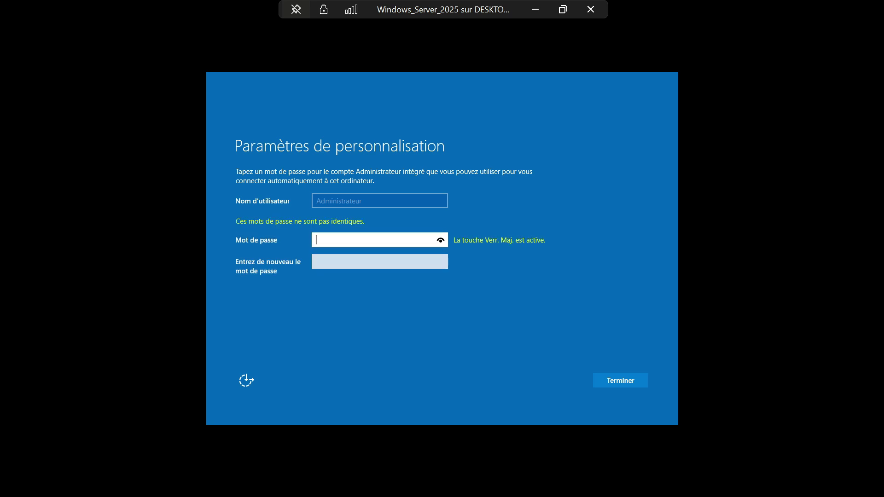
pyautogui.write('*********')
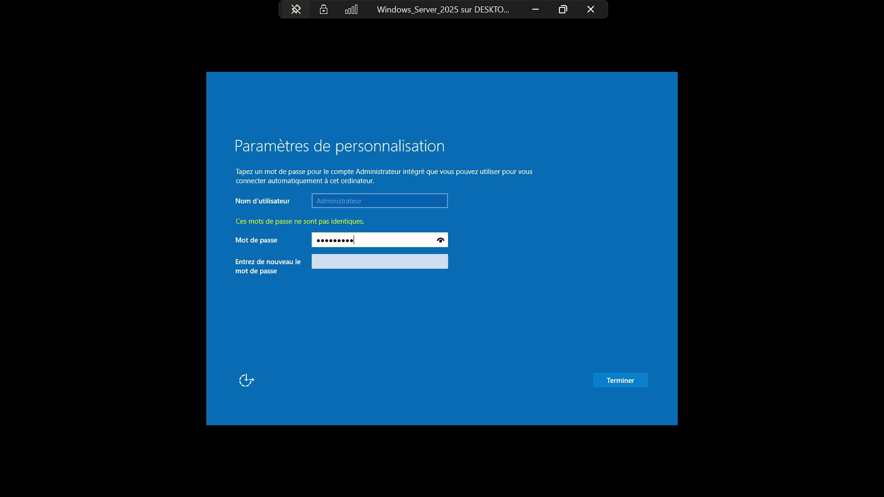
pyautogui.press('Tab')
pyautogui.write('***')
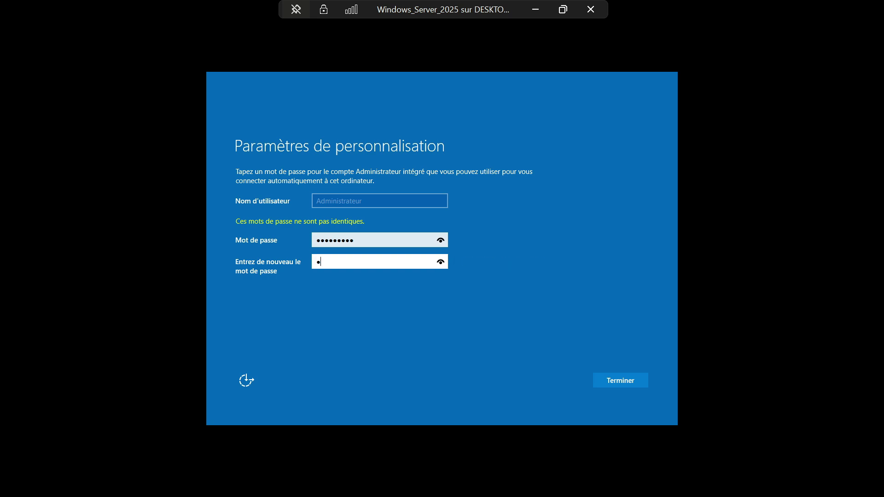
pyautogui.write('******')
pyautogui.press('Return')
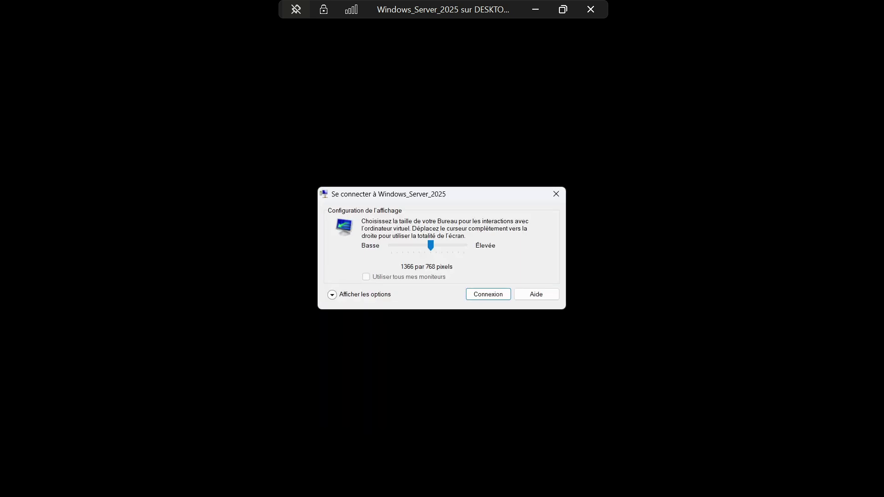
# Connect at full-screen display size and sign in as Administrator with the account password
pyautogui.moveTo(431, 246); pyautogui.dragTo(463, 245)
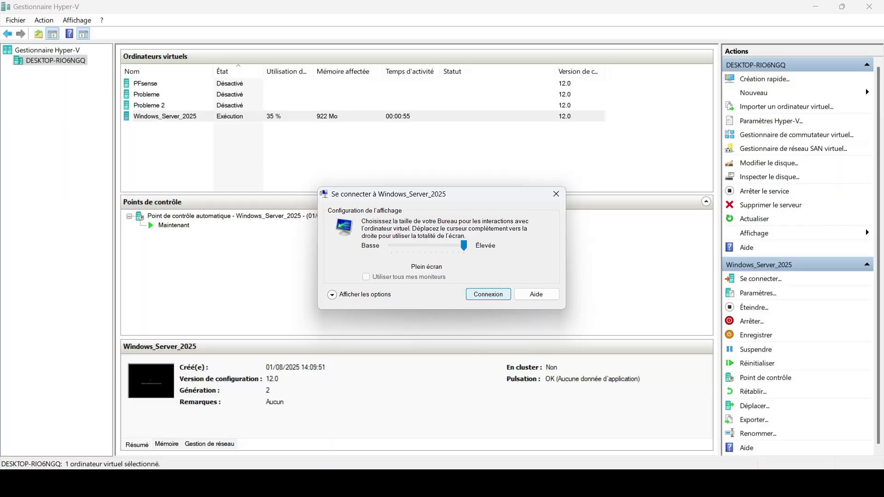
pyautogui.press('Return')
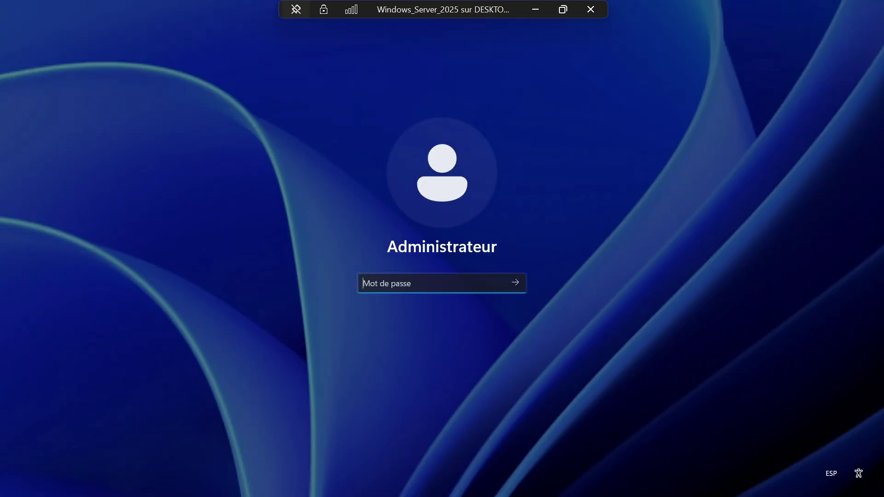
pyautogui.write('*********')
pyautogui.press('Return')
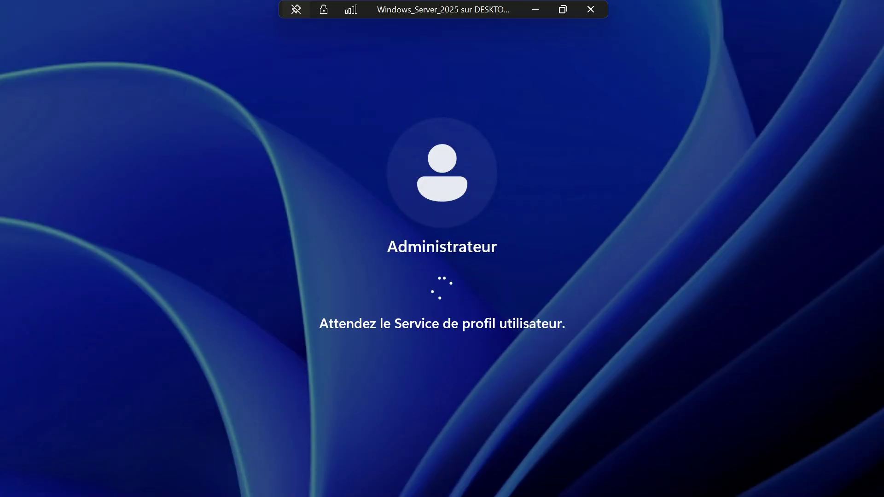
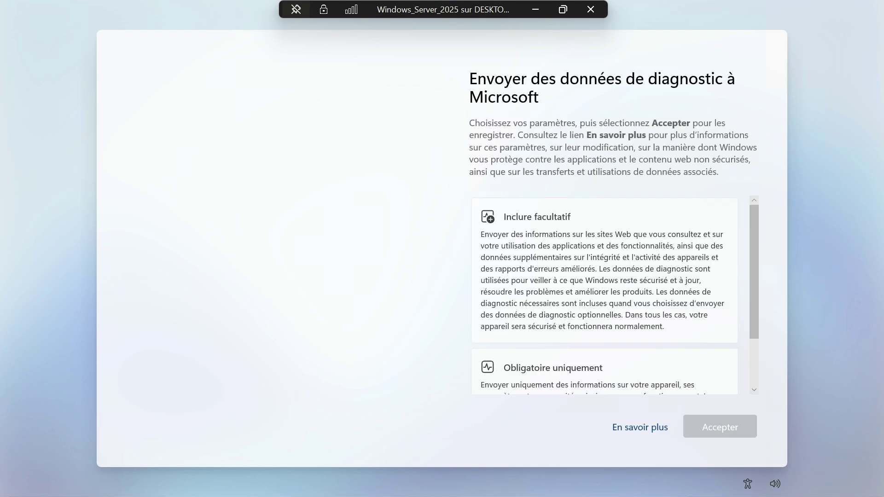
# Choose 'Obligatoire uniquement' for diagnostic data and accept it to finish Windows setup
pyautogui.scroll(-2, 605, 295)
pyautogui.click(605, 334)
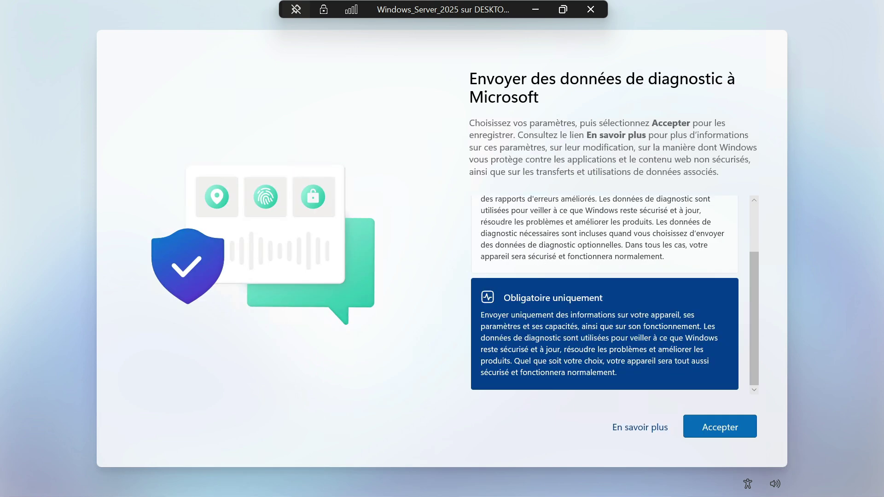
pyautogui.press('Return')
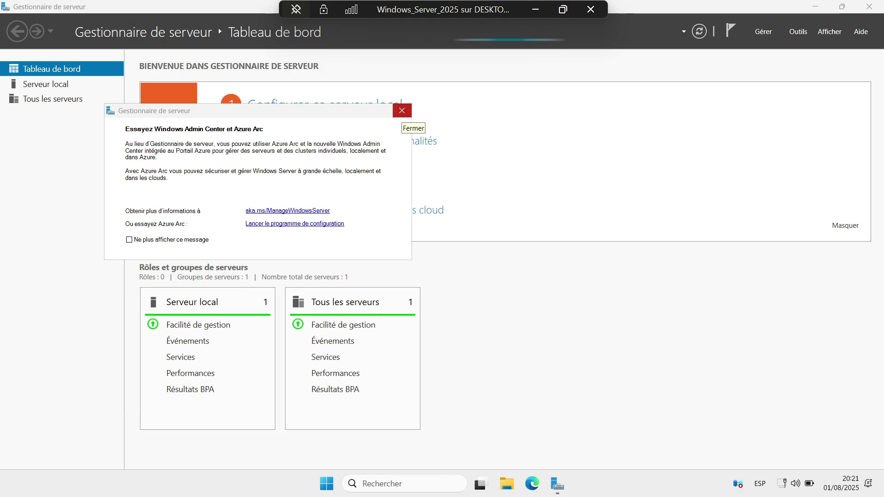
# Dismiss the Windows Admin Center/Azure Arc notice and show the Serveur local properties
pyautogui.click(402, 110)
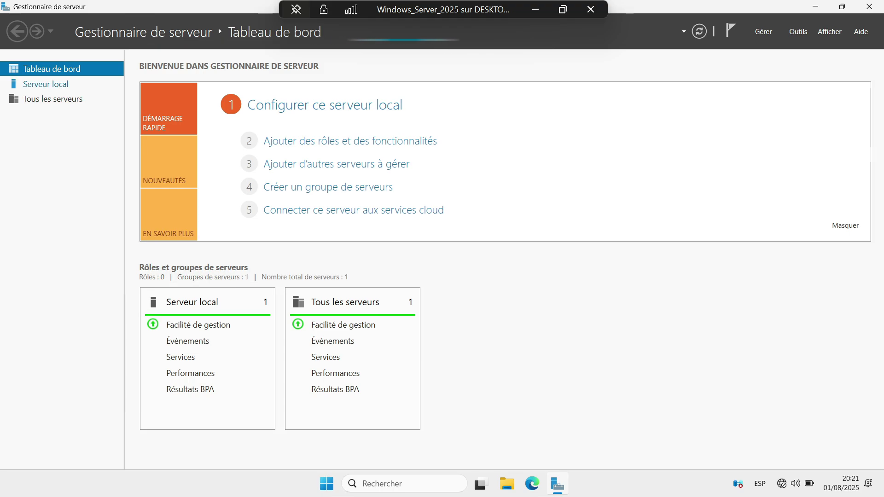
pyautogui.click(46, 84)
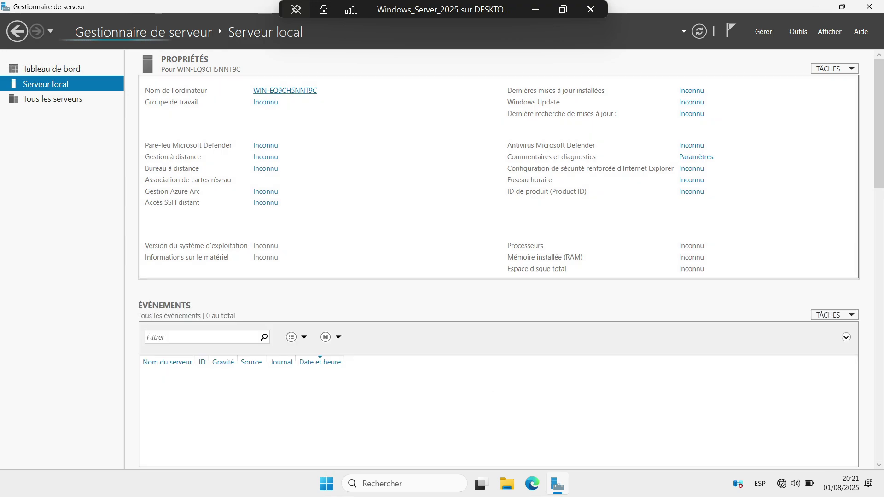
# Change the computer name to SRV and restart the server now
pyautogui.click(285, 90)
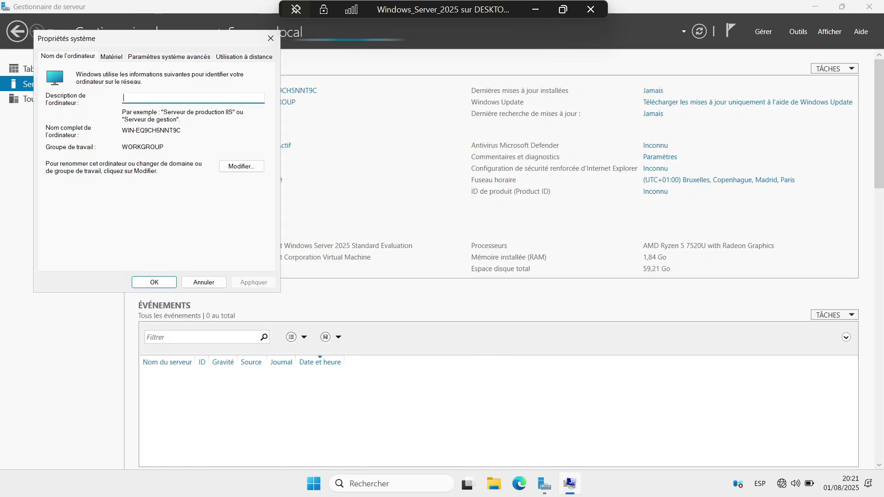
pyautogui.press('Tab')
pyautogui.press('Return')
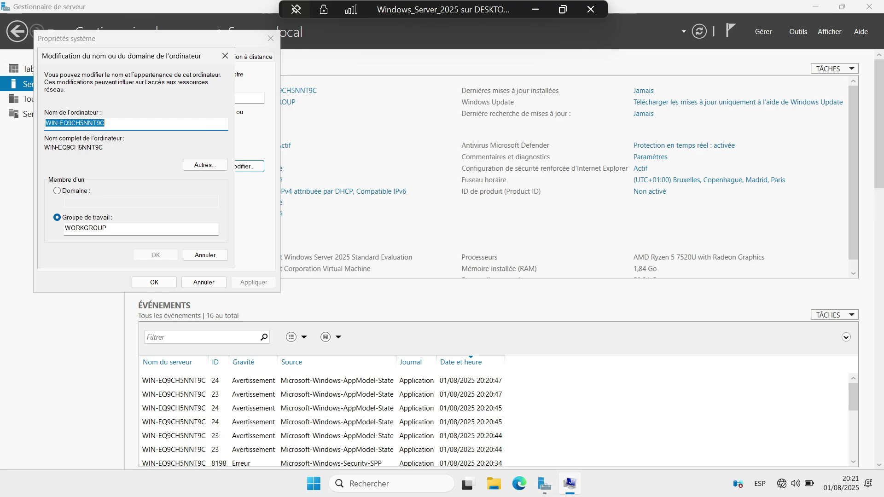
pyautogui.write('SRV')
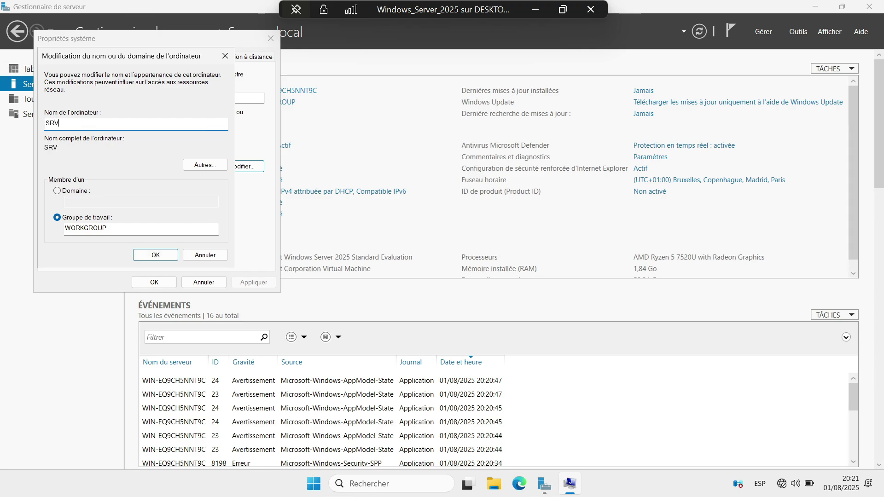
pyautogui.press('Return')
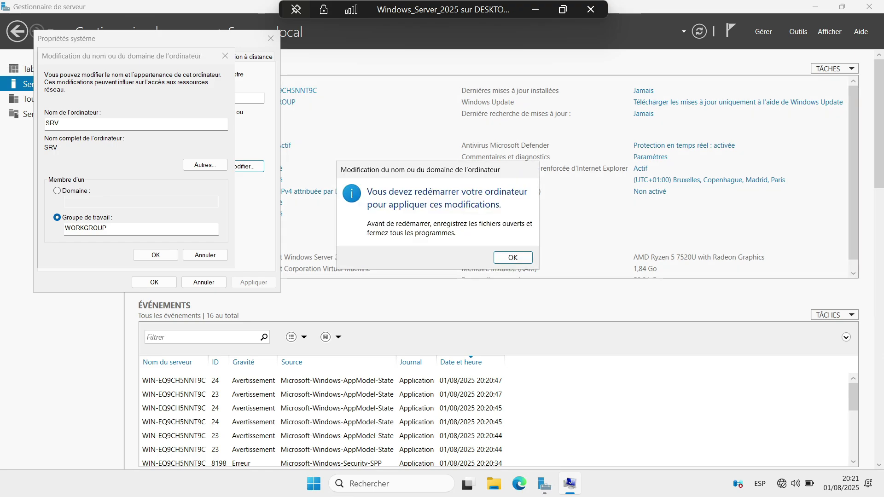
pyautogui.press('Return')
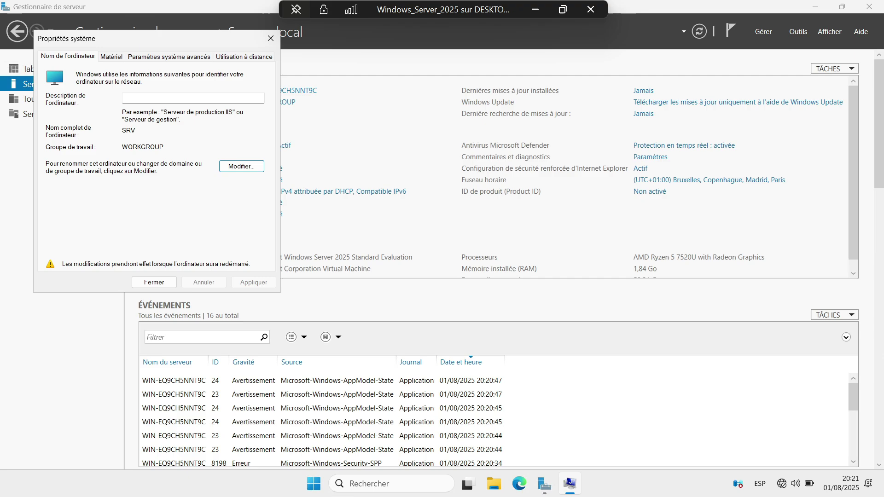
pyautogui.press('Return')
pyautogui.press('Return')
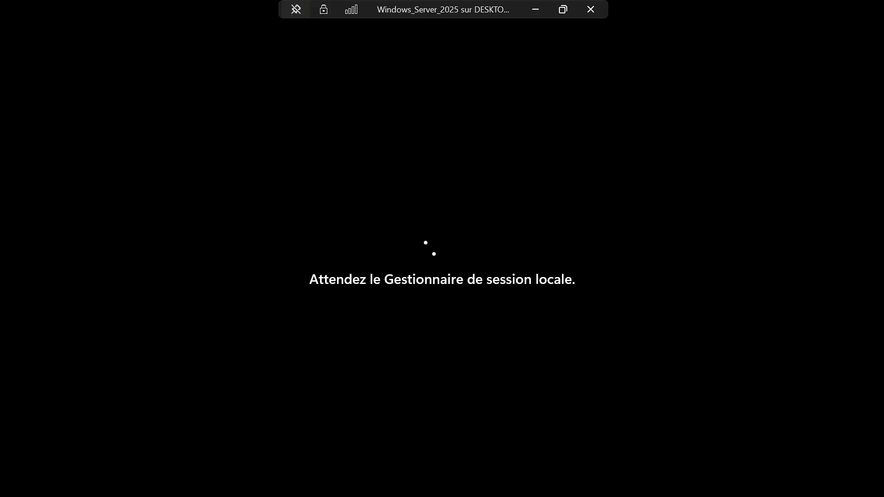
# Sign in as Administrator with the account password, turning off Caps Lock after failed attempts
pyautogui.write('******')
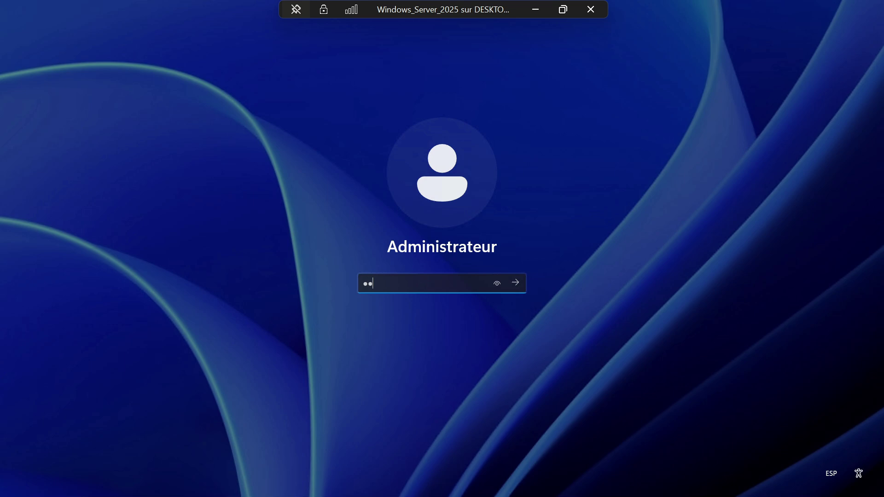
pyautogui.press('Return')
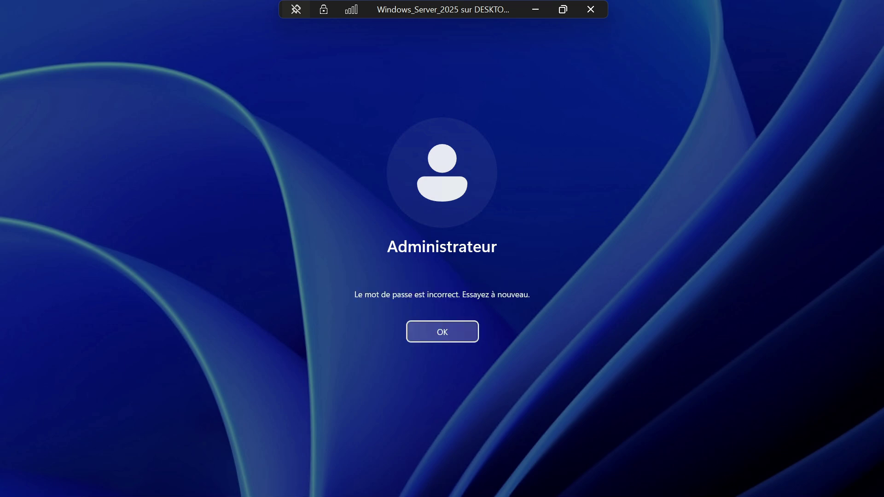
pyautogui.press('Return')
pyautogui.write('******')
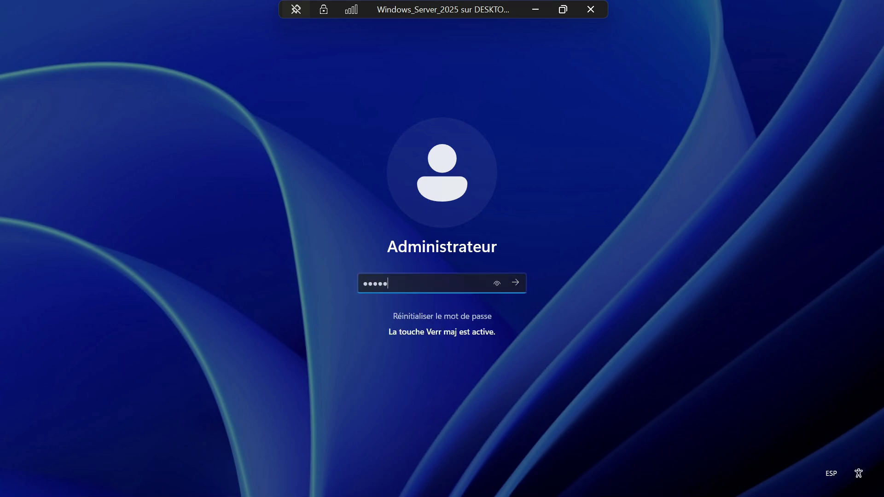
pyautogui.press('Return')
pyautogui.press('Return')
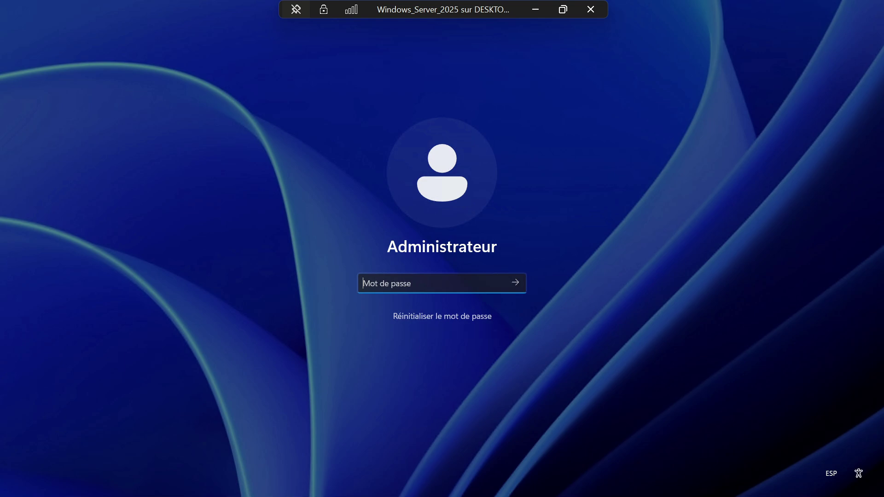
pyautogui.write('*')
pyautogui.press('capslock')
pyautogui.press('capslock')
pyautogui.write('*****')
pyautogui.click(496, 283)
pyautogui.write('****')
pyautogui.press('Return')
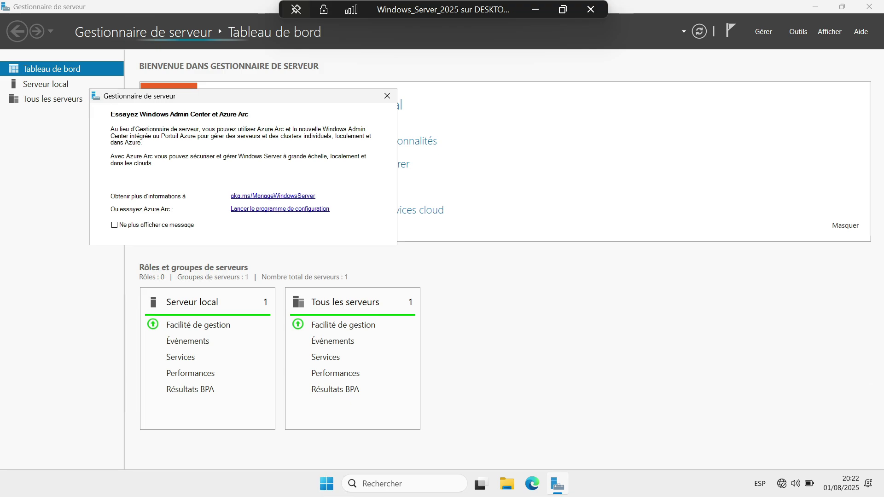
# Dismiss the Azure Arc notice, confirm the name SRV under Serveur local, and open Ethernet connections
pyautogui.click(387, 96)
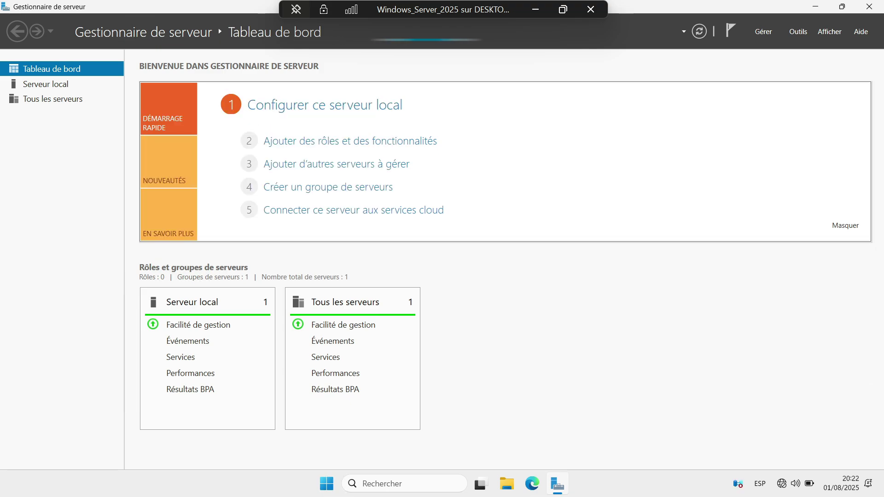
pyautogui.click(46, 84)
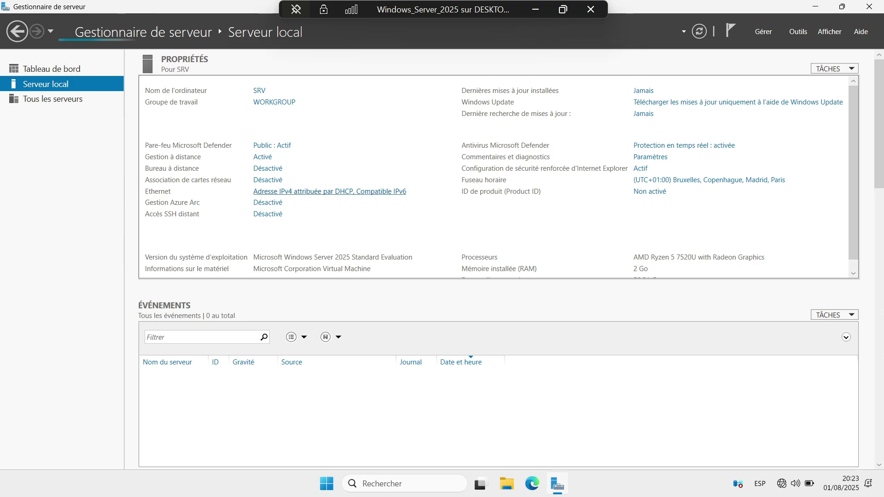
pyautogui.click(330, 191)
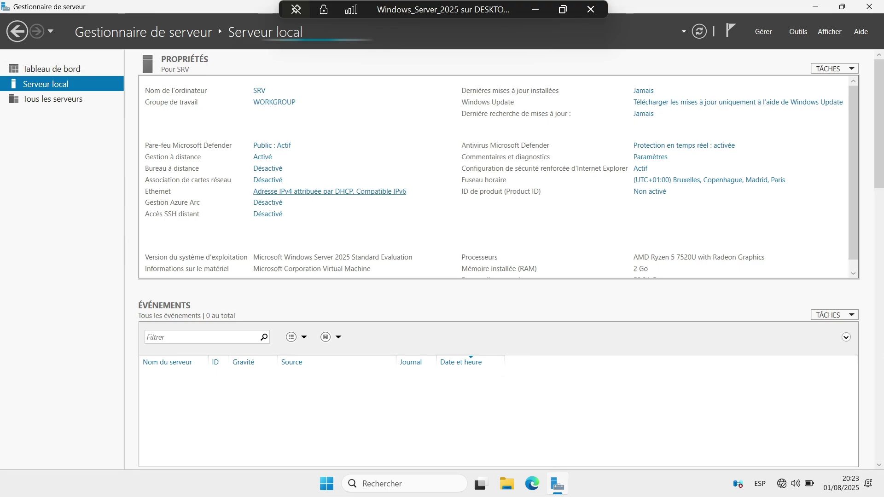
# Give the Ethernet adapter static IPv4 address 172.16.1.9 and start editing its subnet mask
pyautogui.click(203, 152)
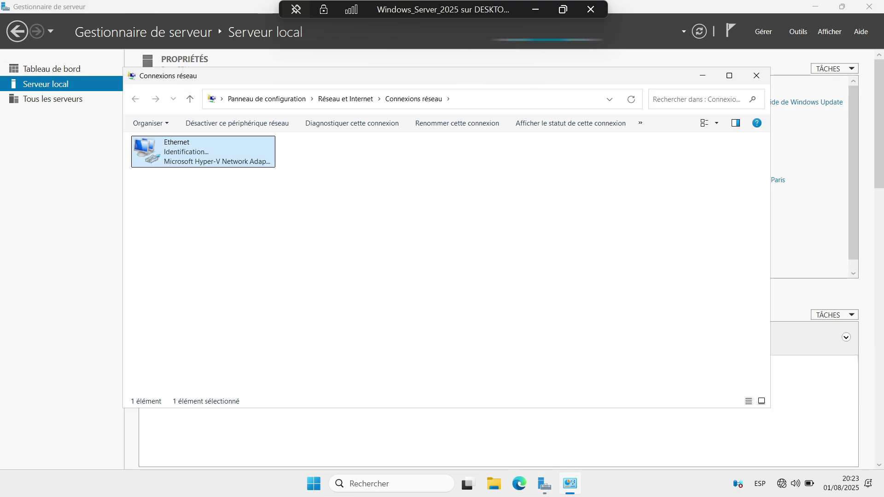
pyautogui.rightClick(189, 157)
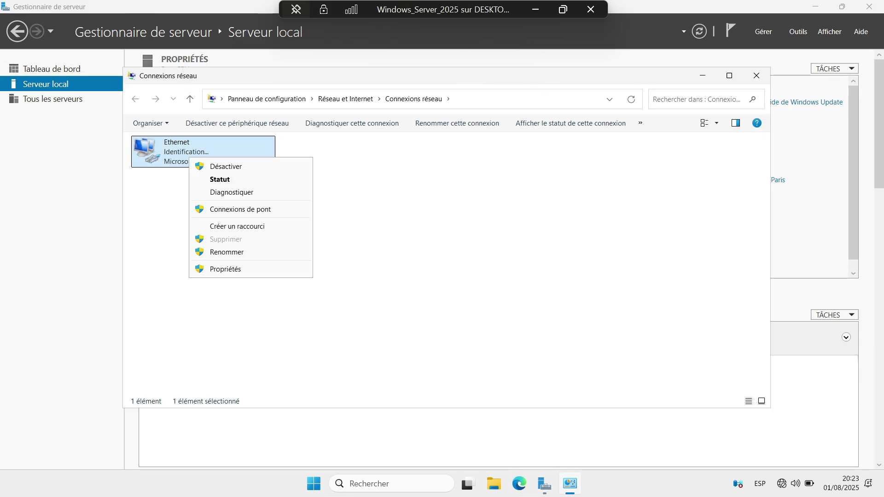
pyautogui.click(225, 269)
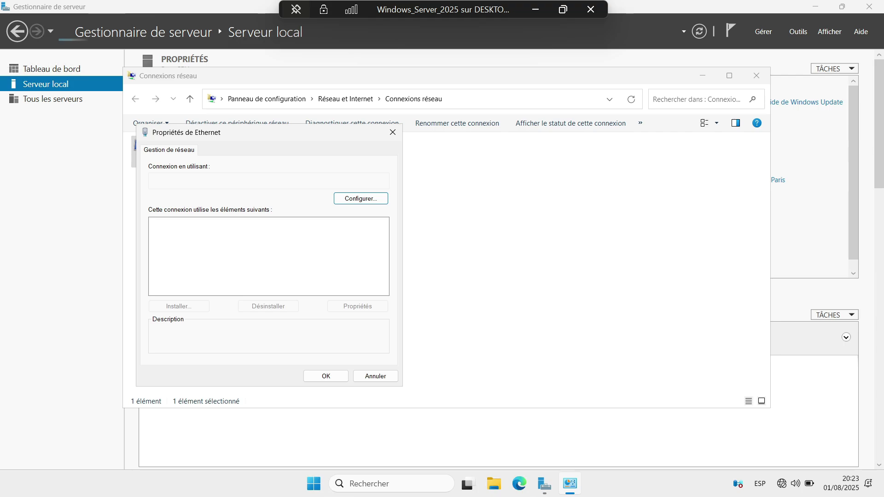
pyautogui.doubleClick(222, 251)
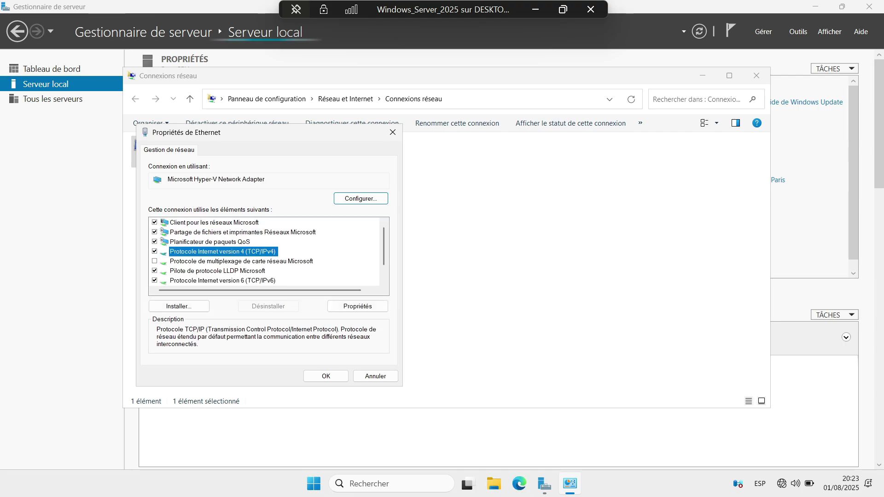
pyautogui.click(174, 254)
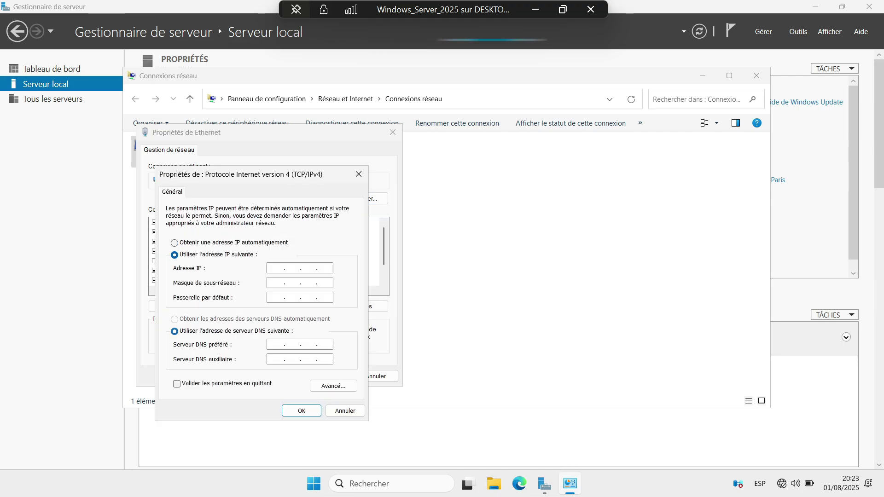
pyautogui.write('172.16.')
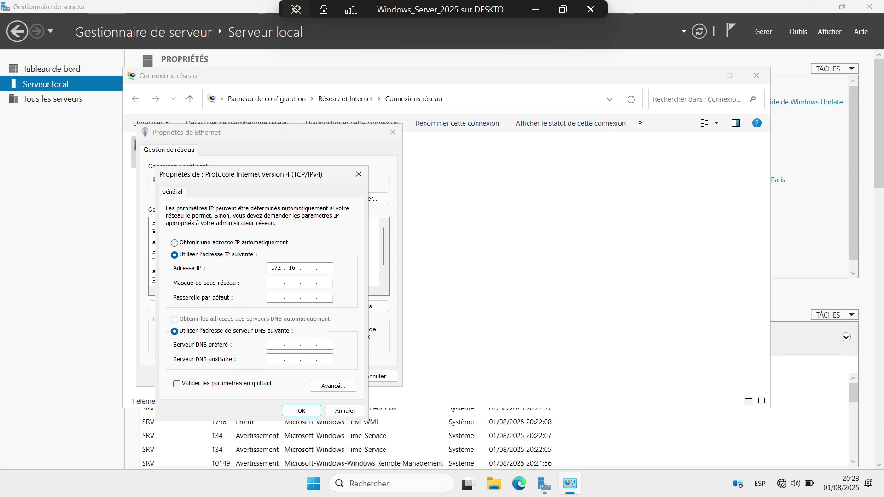
pyautogui.write('1.9')
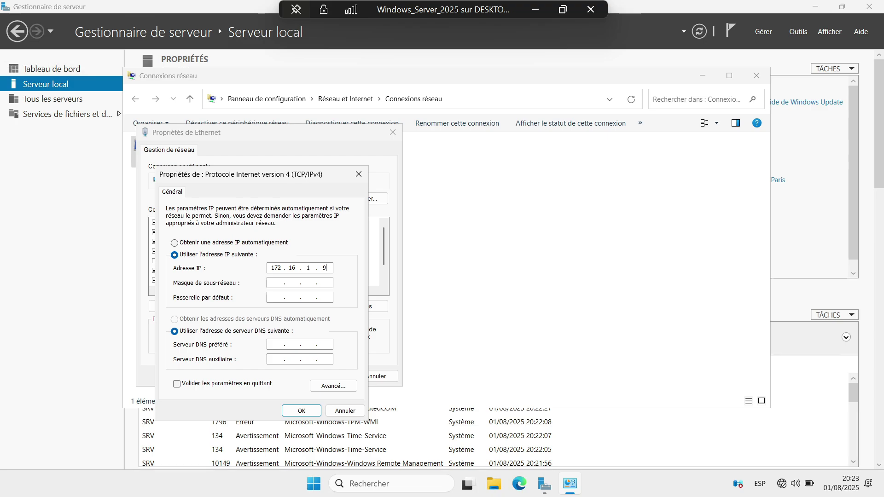
pyautogui.press('Tab')
pyautogui.press('BackSpace')
# Enter mask 255.255.225.0, gateway 172.16.1.1 and preferred DNS 127.0.0.1, then apply
pyautogui.write('225')
pyautogui.click(291, 298)
pyautogui.write('172 . 16 . 1 . 1')
pyautogui.press('Tab')
pyautogui.press('Tab')
pyautogui.write('127.0.0.1')
pyautogui.press('Return')
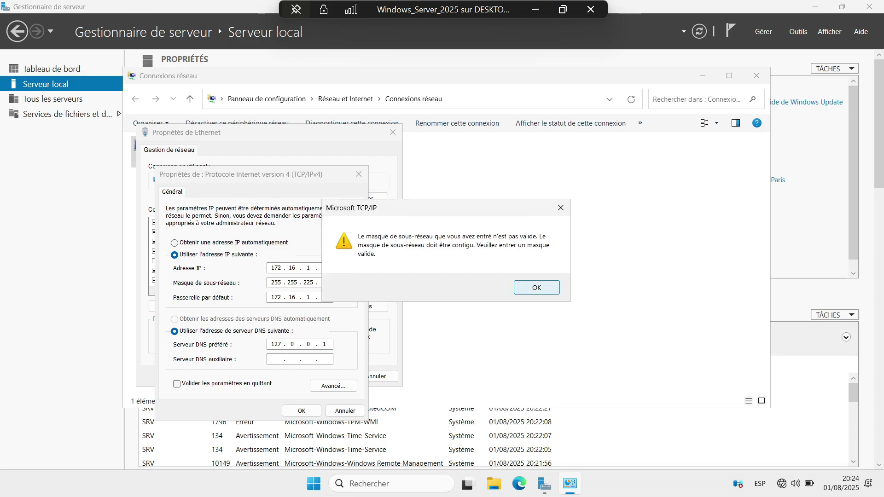
# Fix the rejected subnet mask to 255.255.255.0 and confirm the IPv4 settings
pyautogui.click(536, 287)
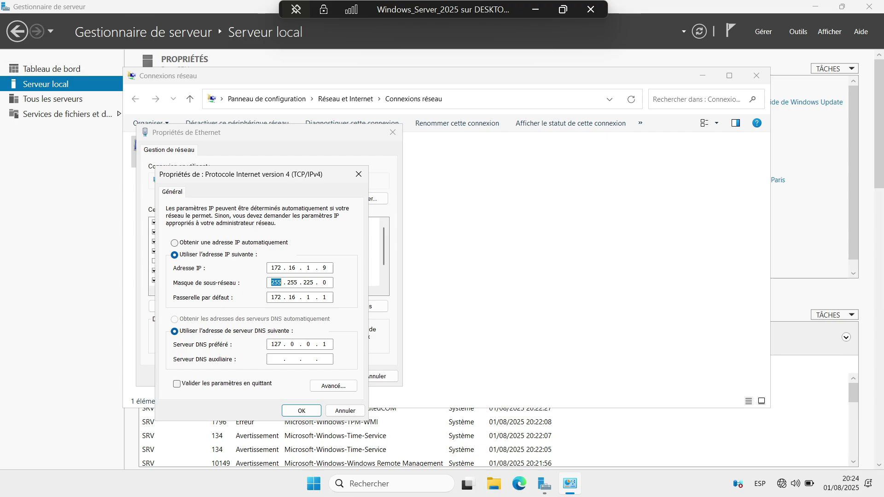
pyautogui.click(324, 282)
pyautogui.press('Return')
pyautogui.press('Return')
pyautogui.click(324, 282)
pyautogui.press('BackSpace')
pyautogui.press('BackSpace')
pyautogui.write('55')
pyautogui.click(301, 410)
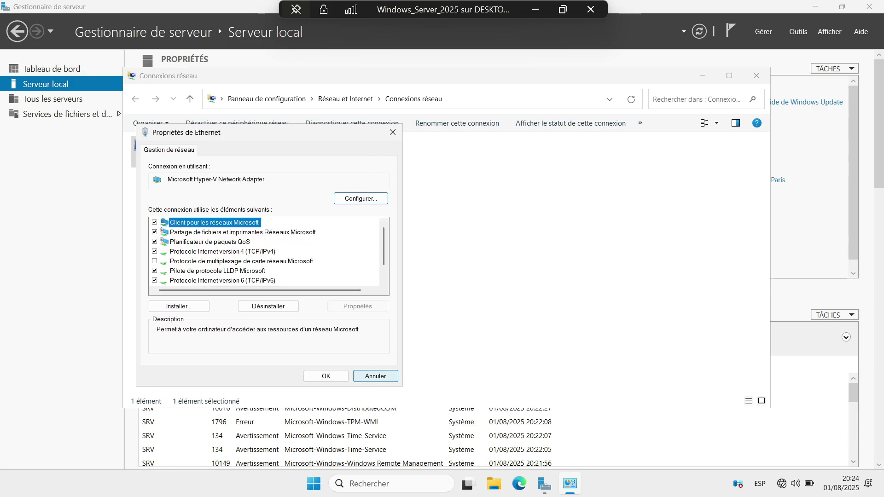
# Apply the Ethernet properties and check the IPv4 address in the connection status details
pyautogui.click(326, 376)
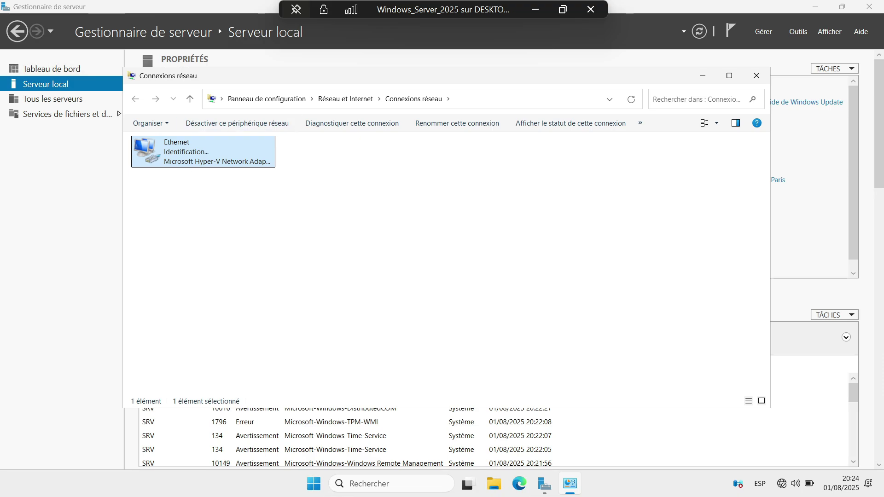
pyautogui.hotkey('shift', 'F10')
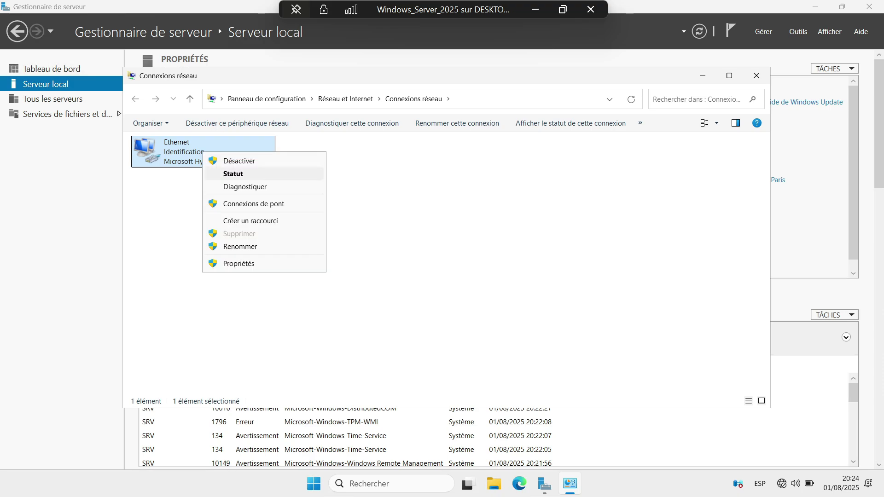
pyautogui.press('Return')
pyautogui.press('Tab')
pyautogui.press('Return')
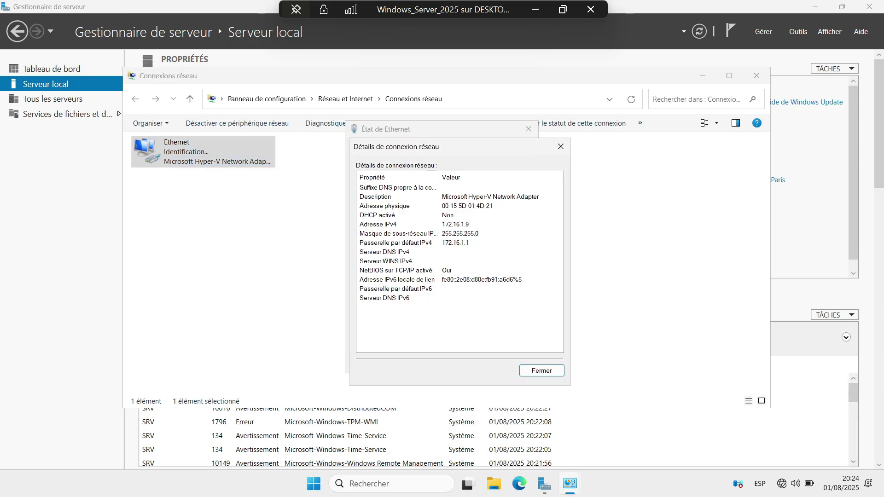
pyautogui.click(378, 224)
pyautogui.press('Escape')
pyautogui.press('Escape')
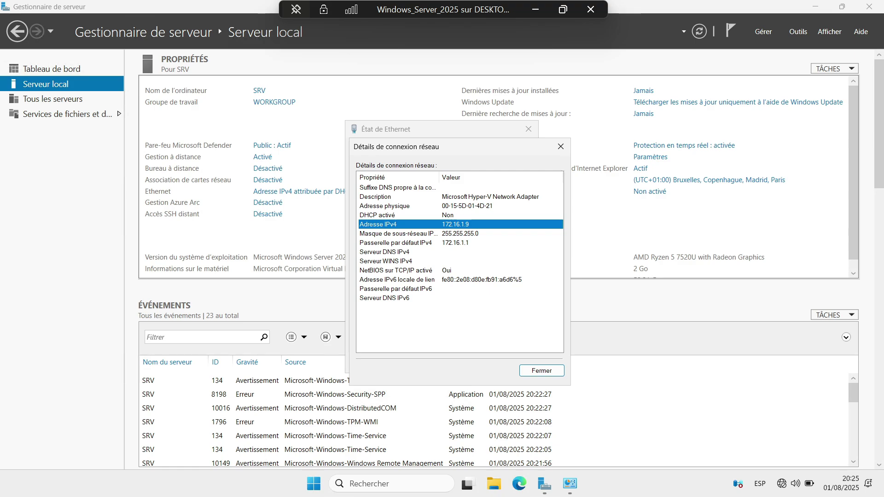
pyautogui.press('Escape')
pyautogui.press('Escape')
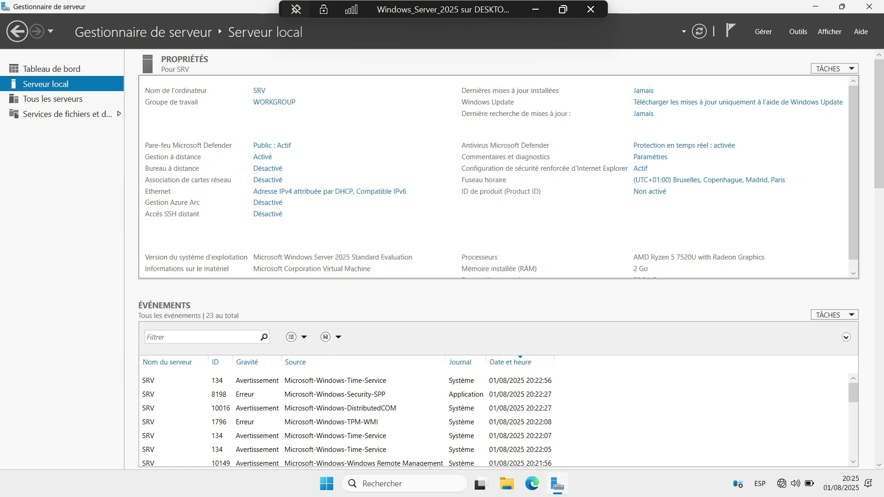
# Reopen network connections and review the Ethernet adapter properties without changing anything
pyautogui.click(329, 191)
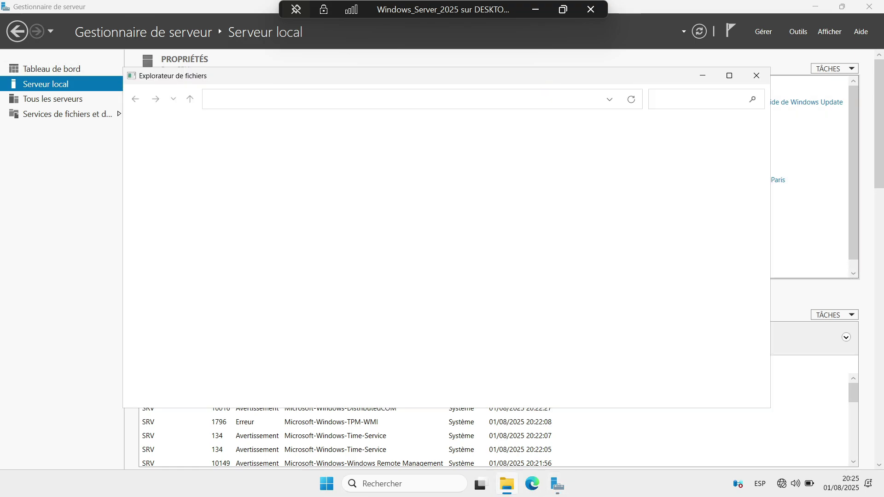
pyautogui.click(226, 161)
pyautogui.rightClick(226, 161)
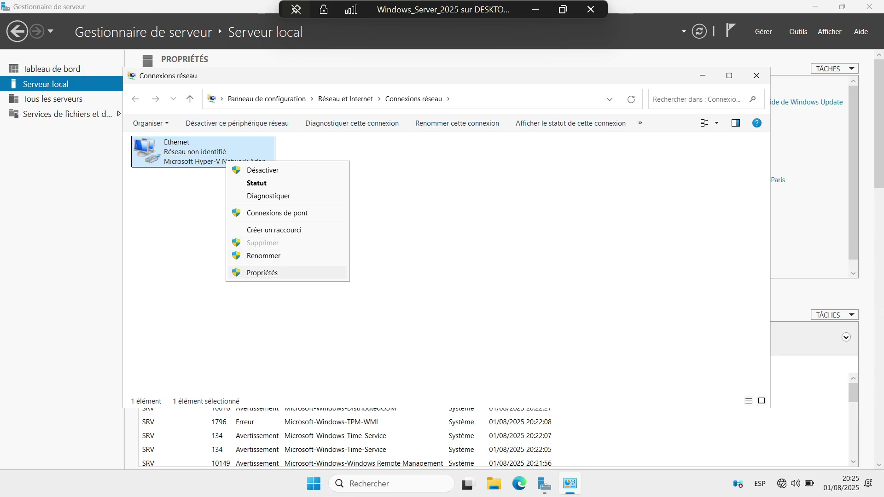
pyautogui.click(262, 273)
pyautogui.click(393, 132)
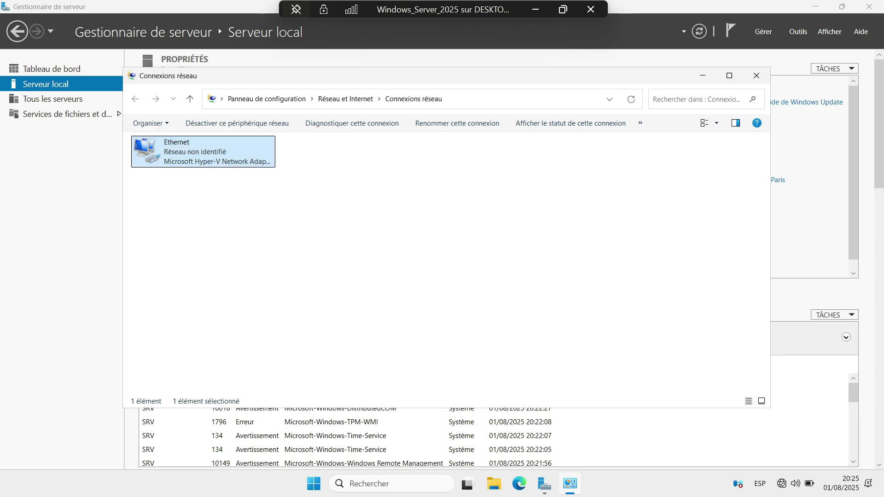
# Recheck static IPv4 172.16.1.9 in the Ethernet details, close the windows, and return to Dashboard
pyautogui.rightClick(198, 154)
pyautogui.click(216, 176)
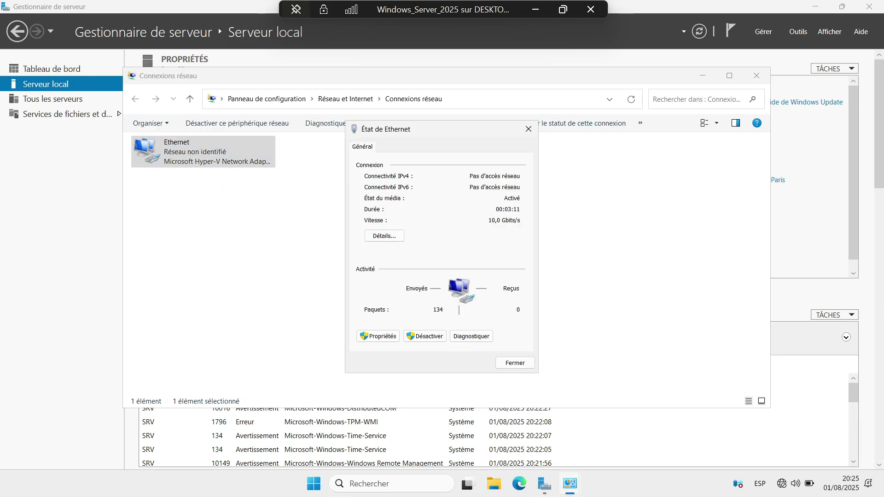
pyautogui.click(384, 236)
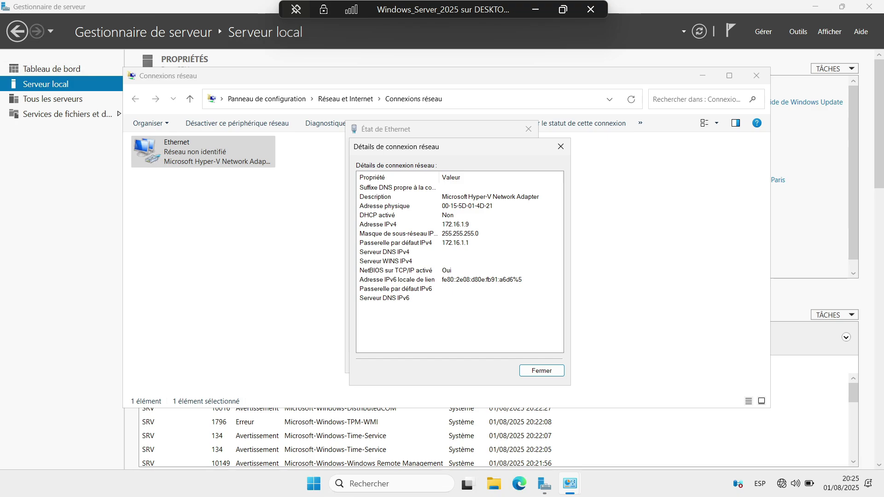
pyautogui.click(460, 224)
pyautogui.click(561, 147)
pyautogui.click(529, 129)
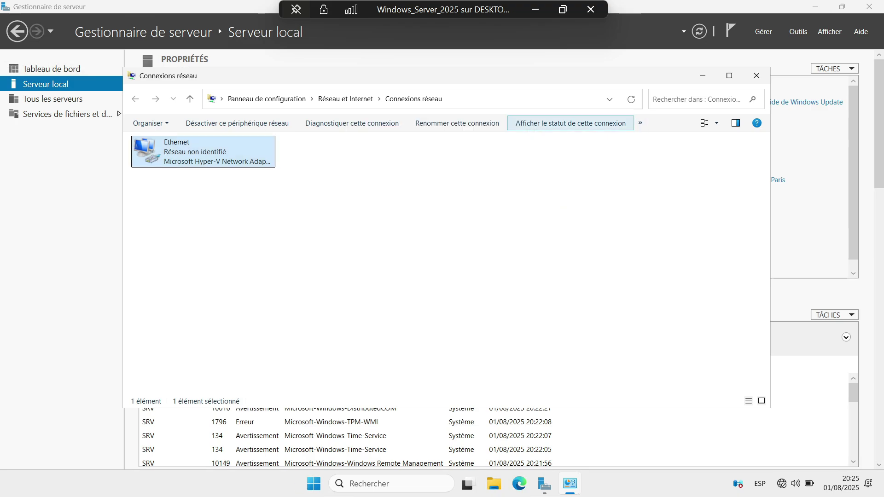
pyautogui.click(756, 75)
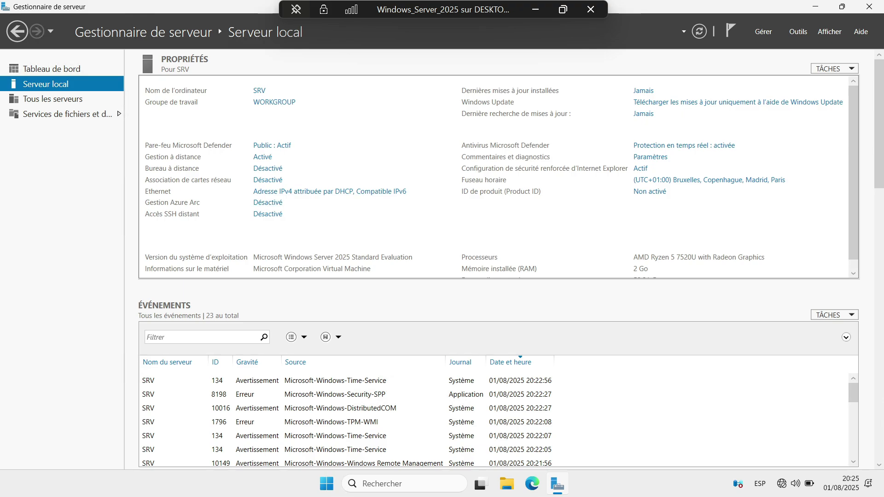
pyautogui.click(330, 191)
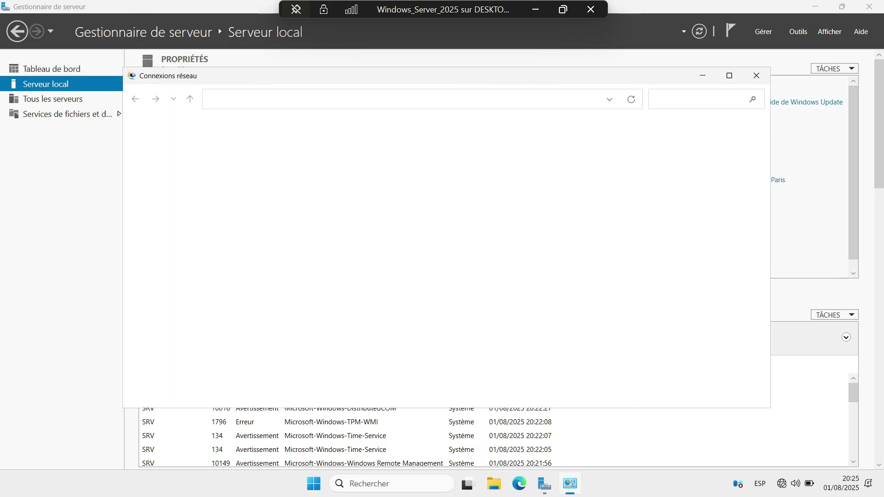
pyautogui.click(756, 75)
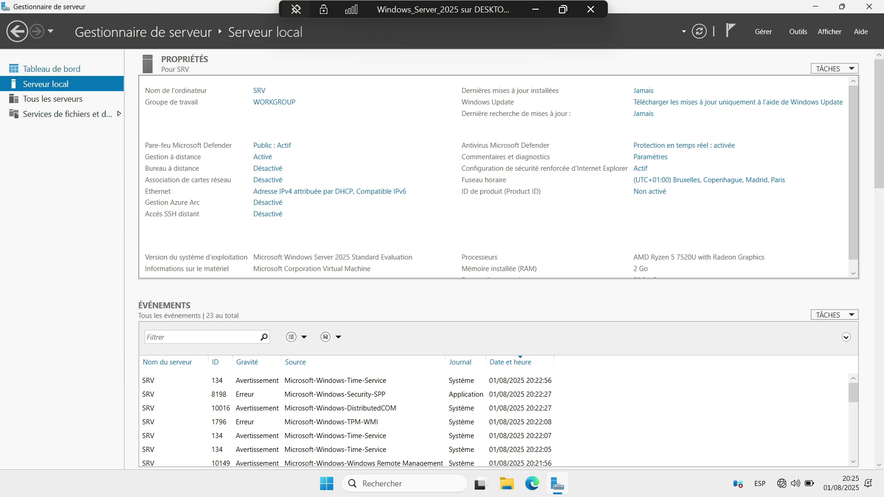
pyautogui.click(52, 69)
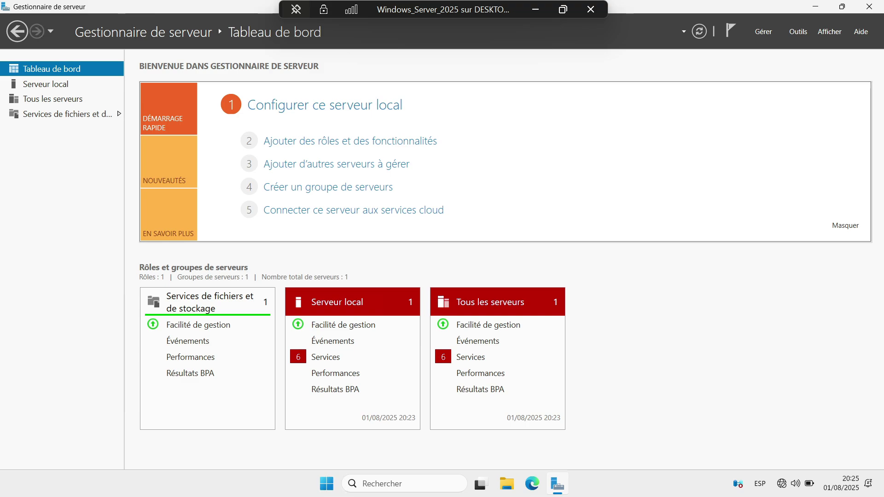
# Start the Add Roles and Features wizard, advance two pages, cancel it, and close Server Manager
pyautogui.click(350, 141)
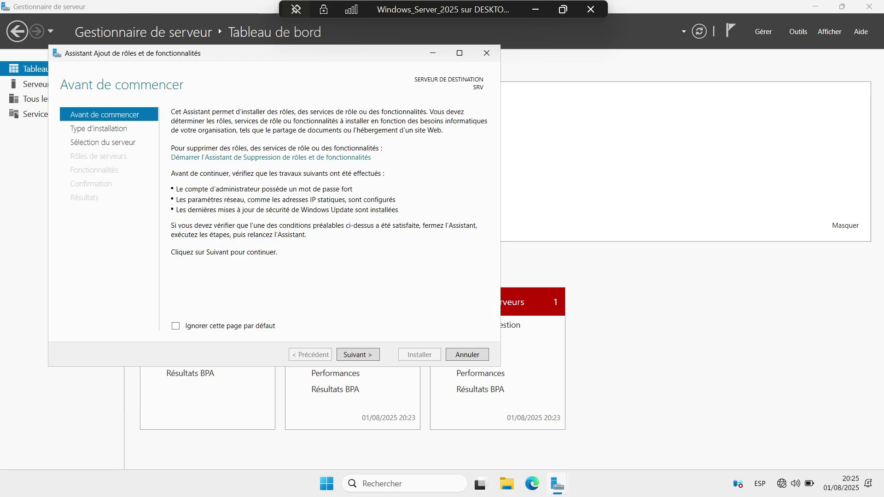
pyautogui.press('Return')
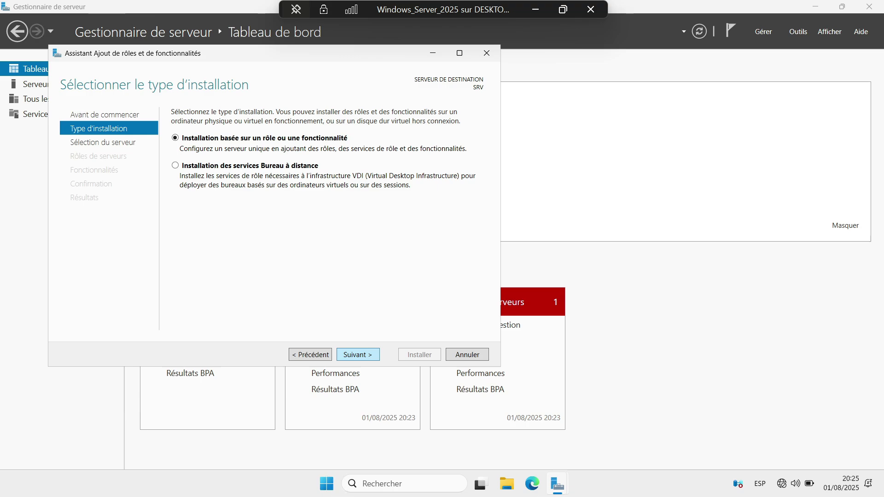
pyautogui.press('Return')
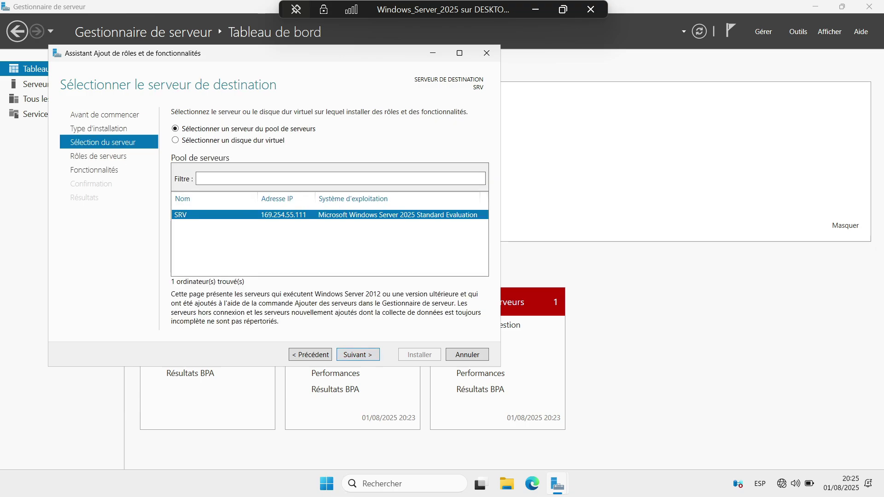
pyautogui.click(486, 53)
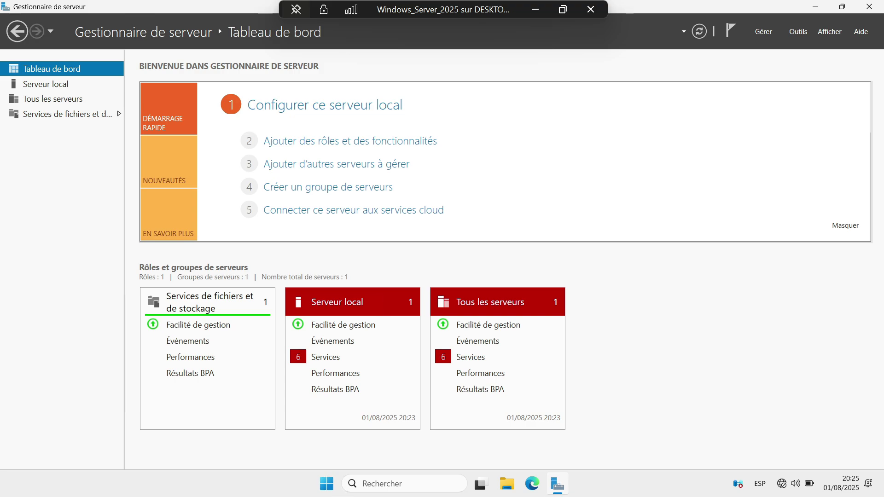
pyautogui.click(869, 6)
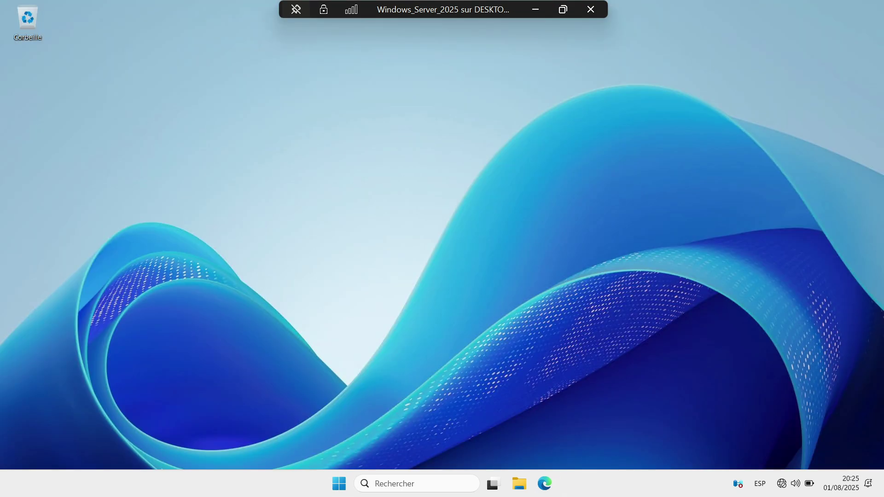
# Run ipconfig in Command Prompt to confirm IPv4 172.16.1.9 with gateway 172.16.1.1
pyautogui.press('super+r')
pyautogui.write('cmd')
pyautogui.press('Return')
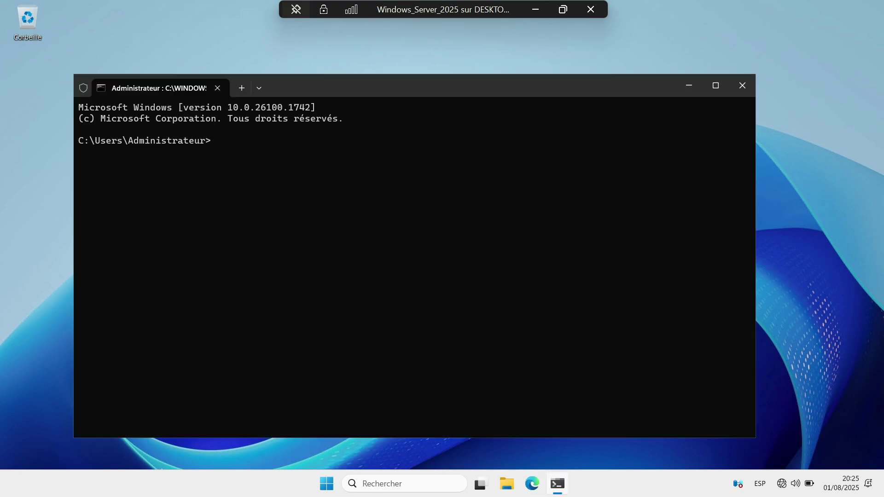
pyautogui.write('ipconfig')
pyautogui.press('Return')
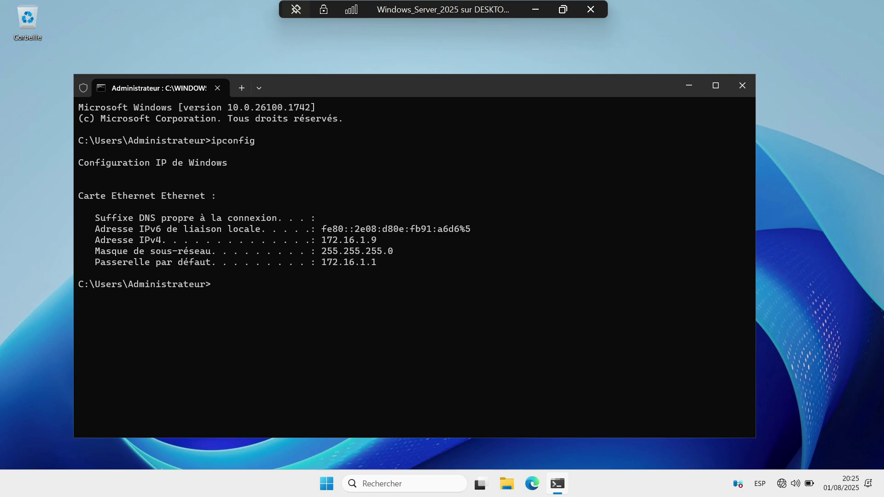
pyautogui.click(742, 85)
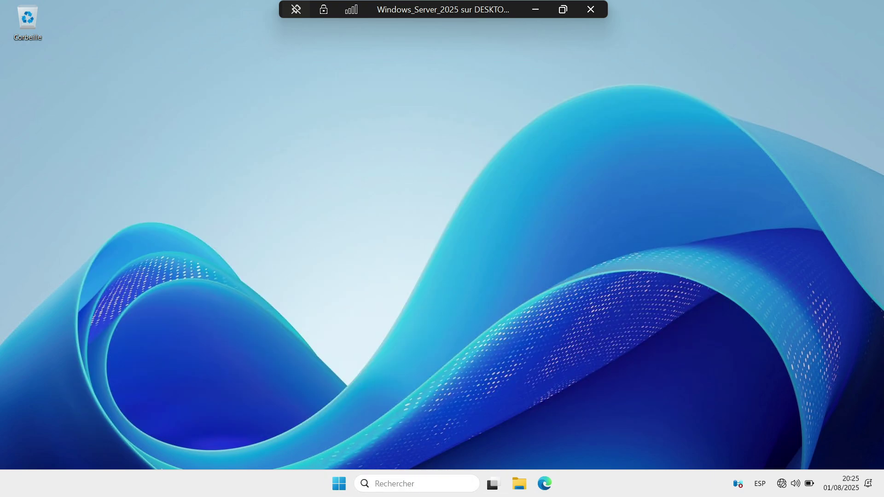
# Relaunch Gestionnaire de serveur from the Start menu
pyautogui.click(405, 483)
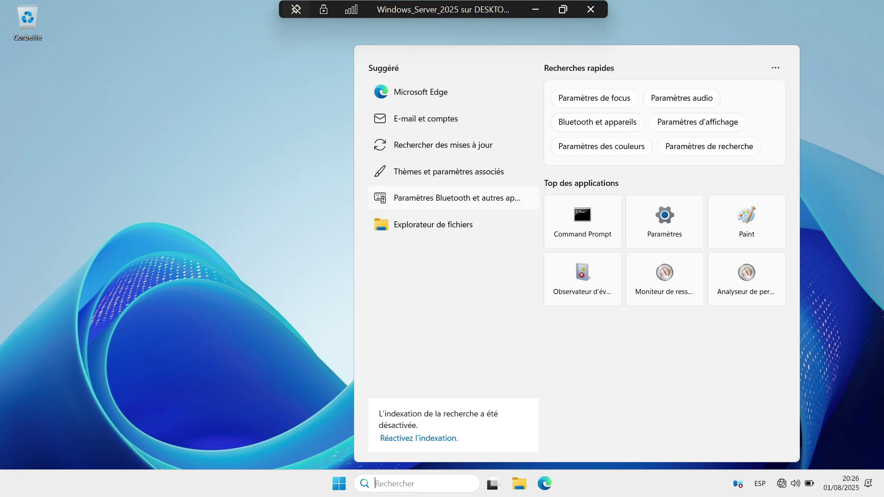
pyautogui.click(339, 483)
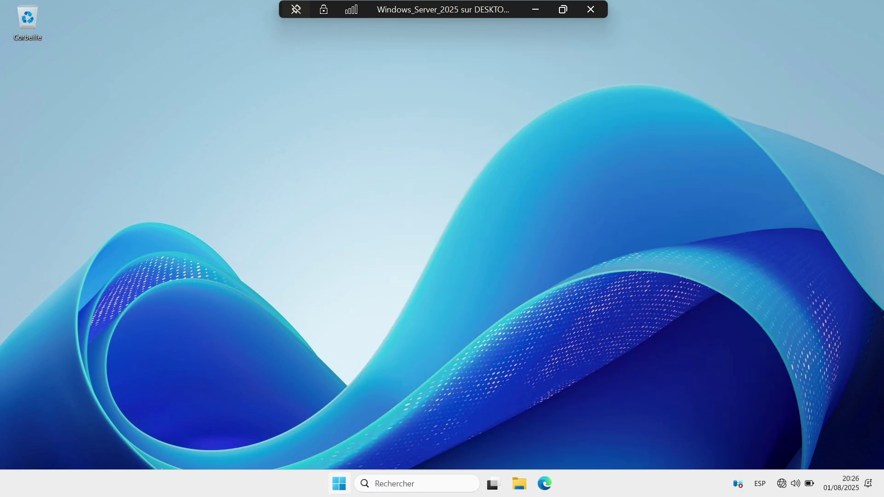
pyautogui.click(359, 147)
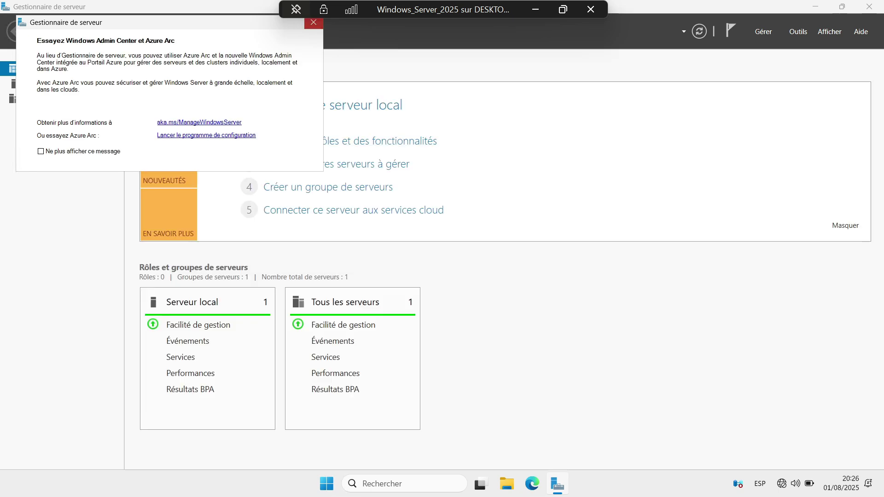
# Dismiss the Windows Admin Center suggestion, check Local Server, and return to the dashboard after the inventory notice
pyautogui.click(314, 22)
pyautogui.click(45, 84)
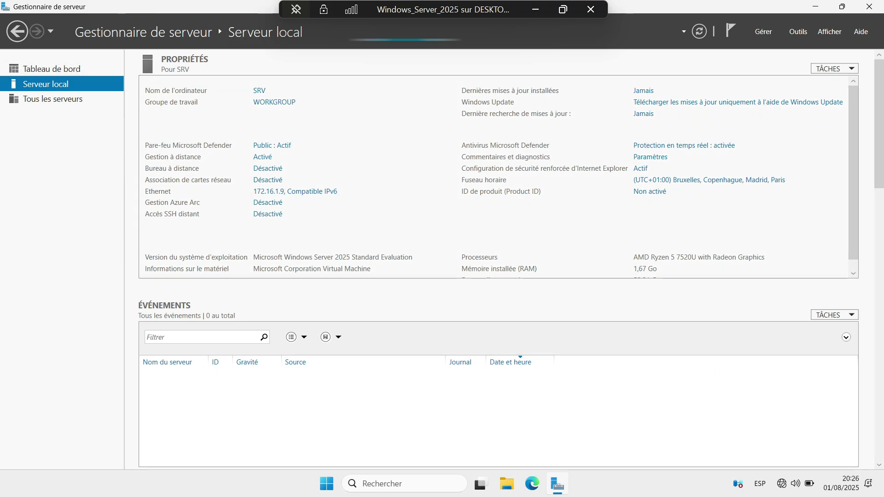
pyautogui.click(51, 69)
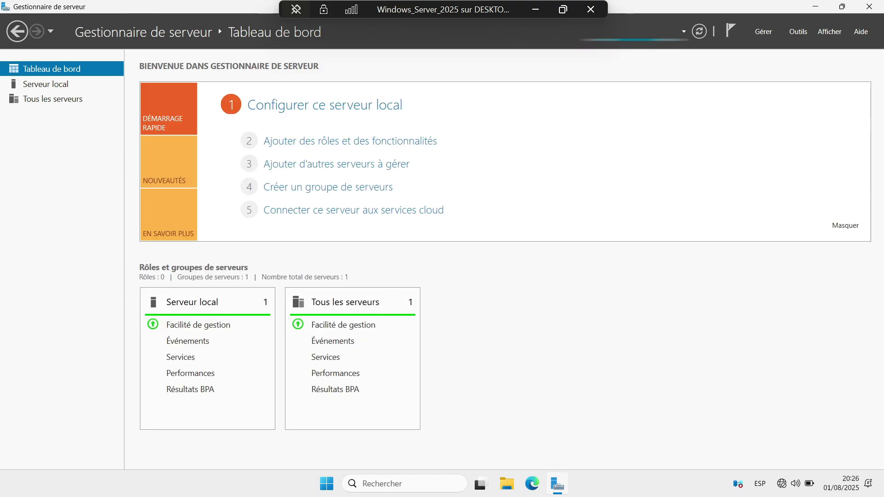
pyautogui.click(350, 140)
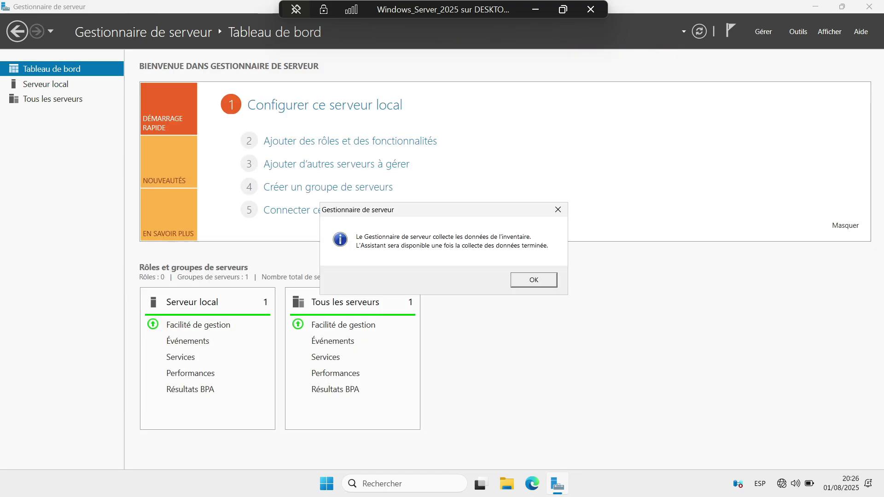
pyautogui.press('Return')
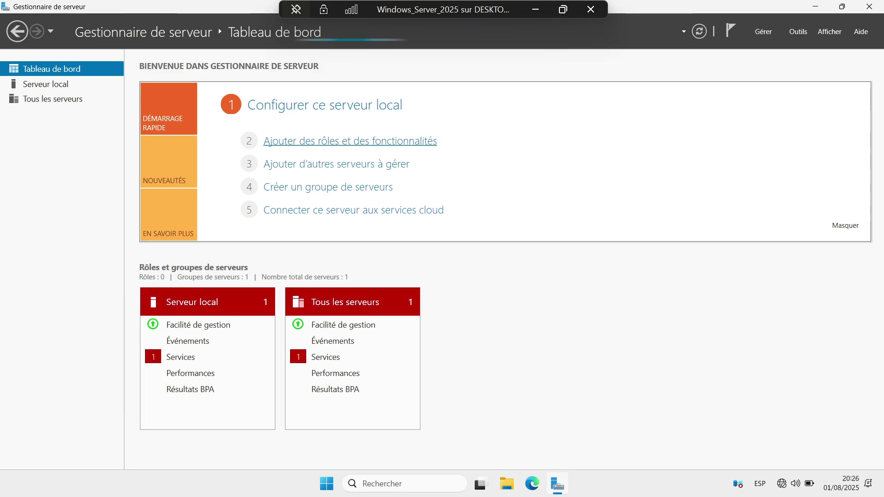
# Start the Add Roles wizard as a role-based installation targeting SRV, with the window maximized
pyautogui.click(350, 141)
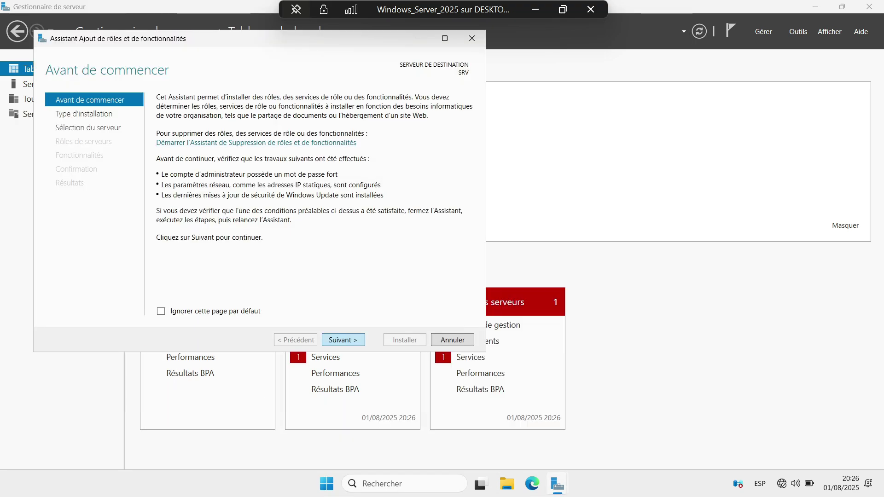
pyautogui.click(343, 339)
pyautogui.click(343, 340)
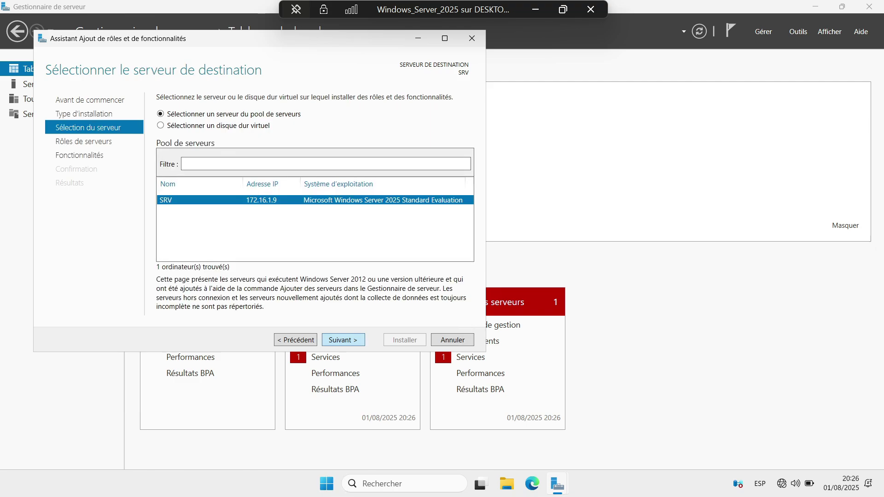
pyautogui.click(343, 340)
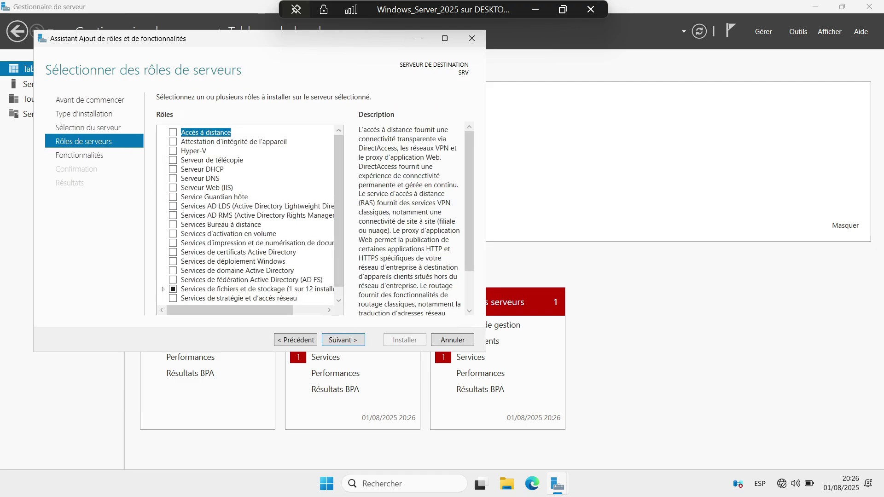
pyautogui.click(445, 38)
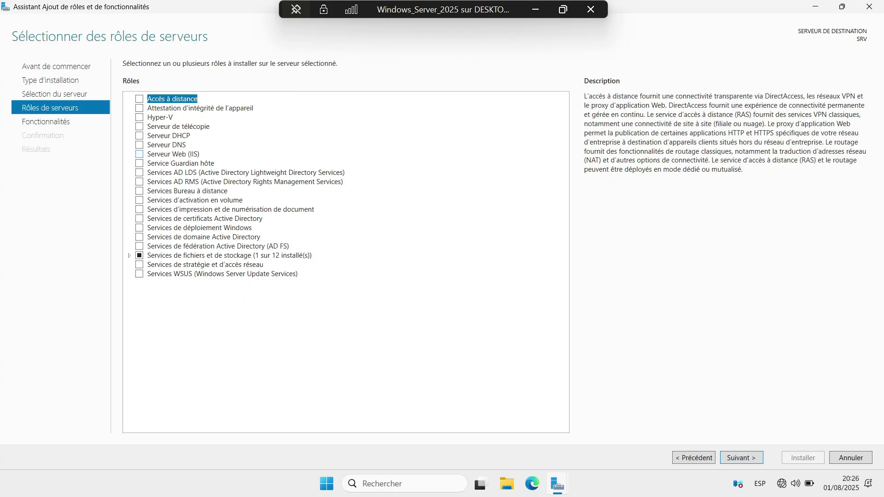
# Tick DNS Server and Active Directory Domain Services, accepting their required management features
pyautogui.click(139, 145)
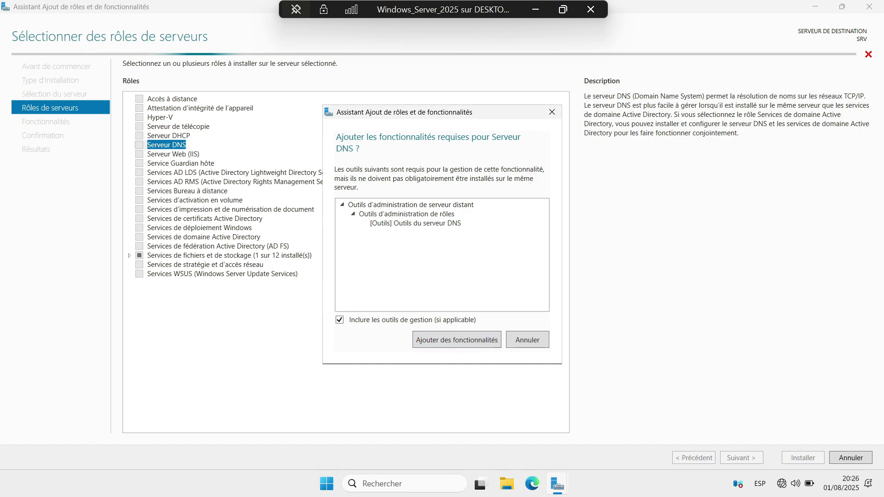
pyautogui.press('Return')
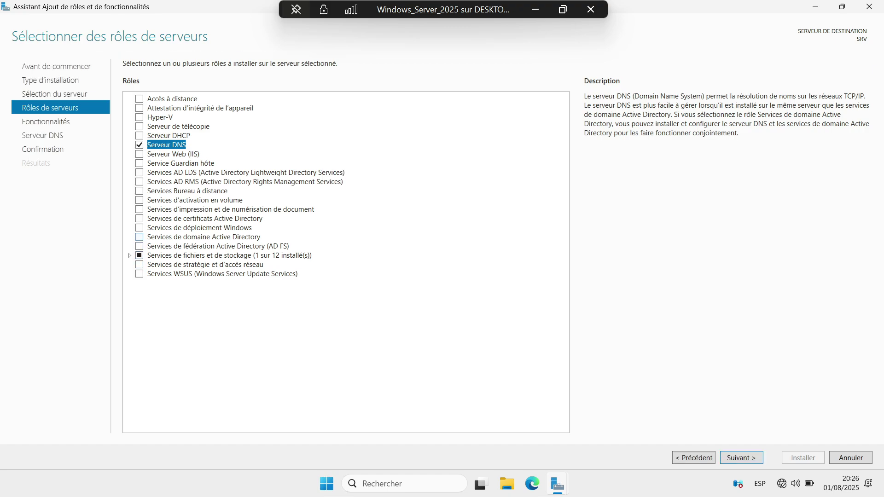
pyautogui.click(139, 237)
pyautogui.press('Return')
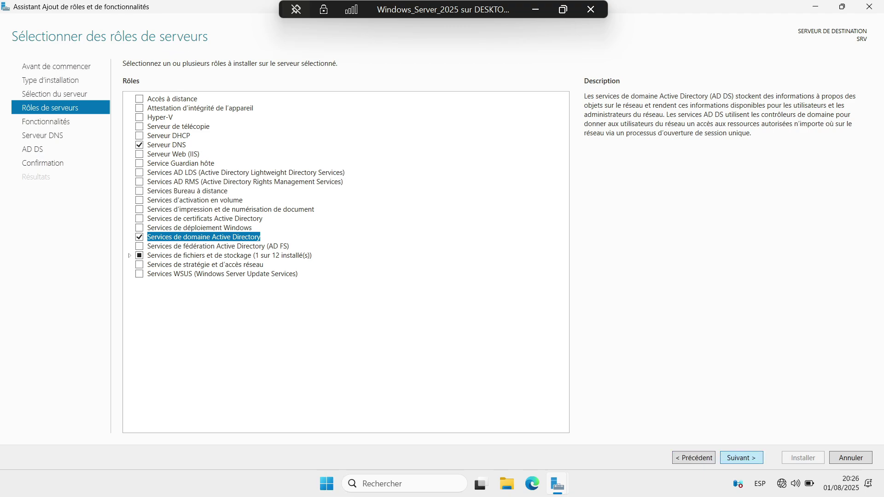
pyautogui.press('Return')
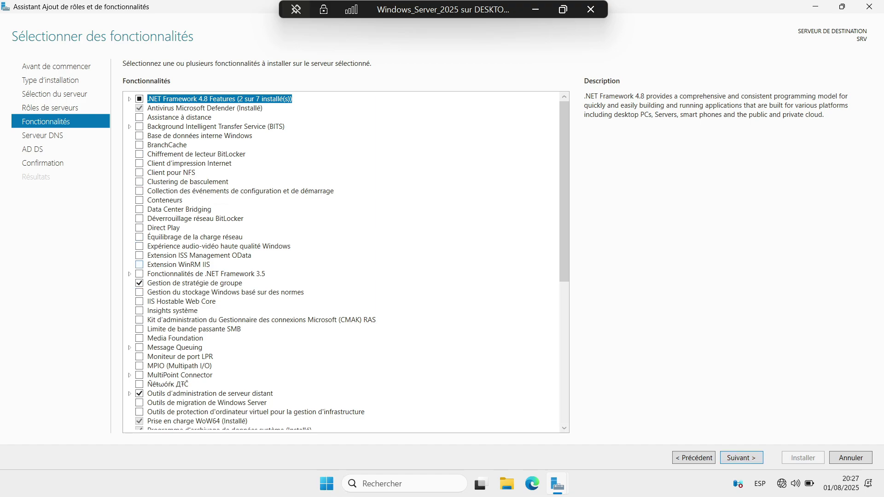
# Tick .NET Framework 3.5 Features and advance to the DNS Server information page
pyautogui.click(139, 273)
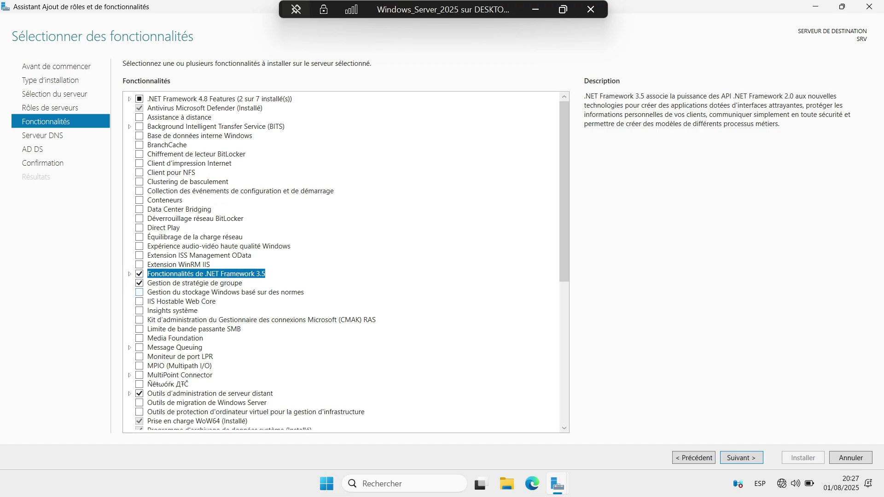
pyautogui.scroll(-2, 346, 262)
pyautogui.scroll(-8, 346, 262)
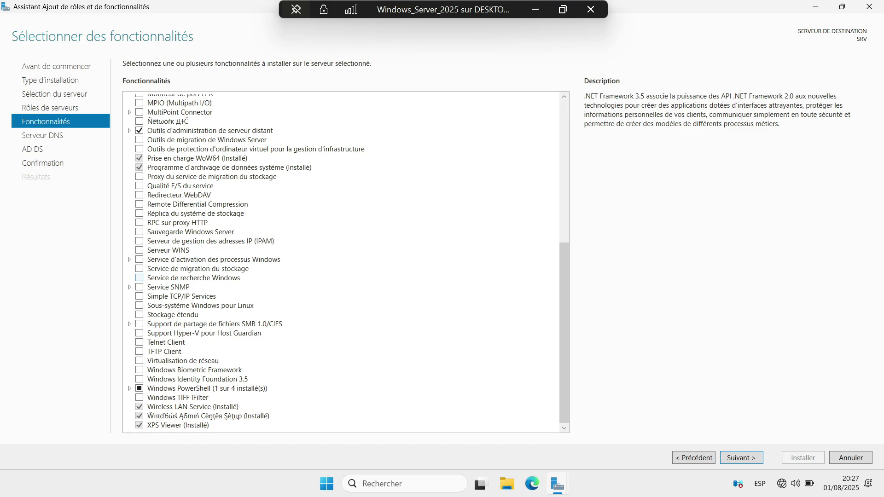
pyautogui.scroll(10, 346, 263)
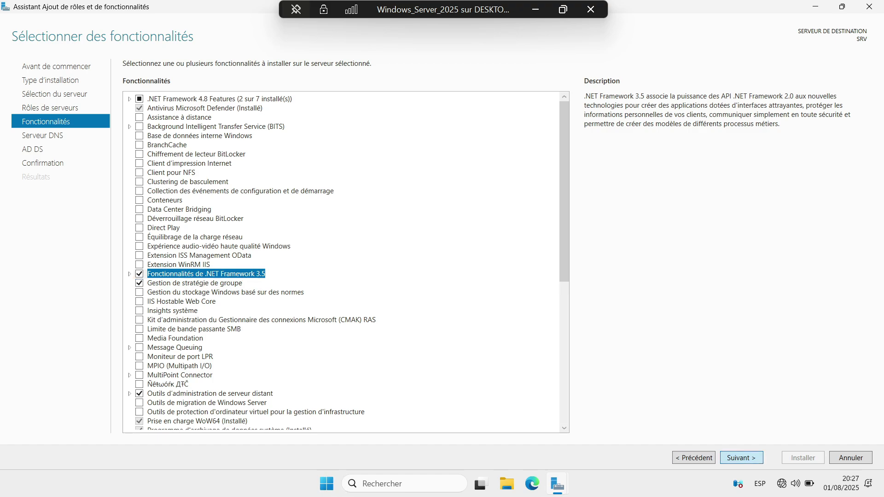
pyautogui.press('Return')
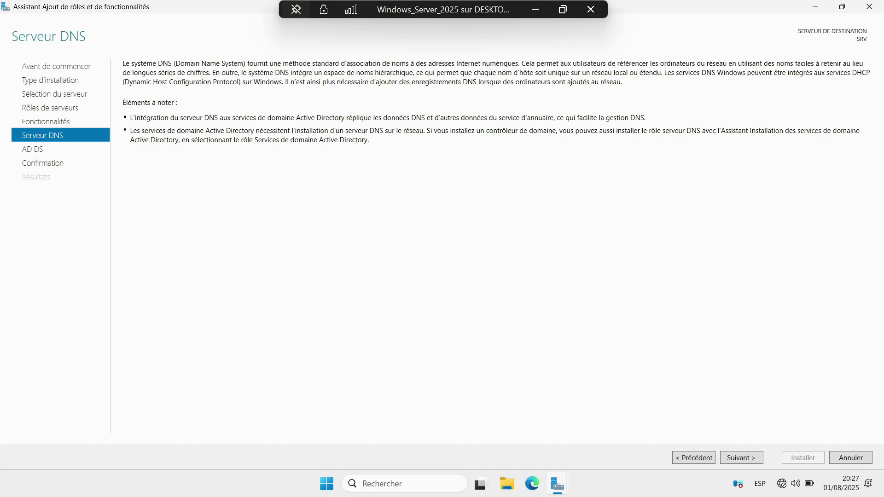
# Pass the AD DS page and enable automatic restart of the destination server, answering Oui
pyautogui.click(741, 457)
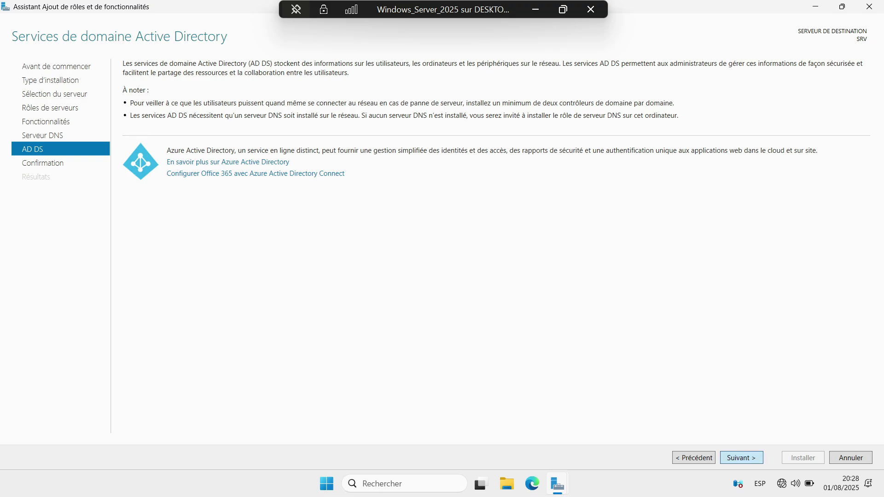
pyautogui.press('Return')
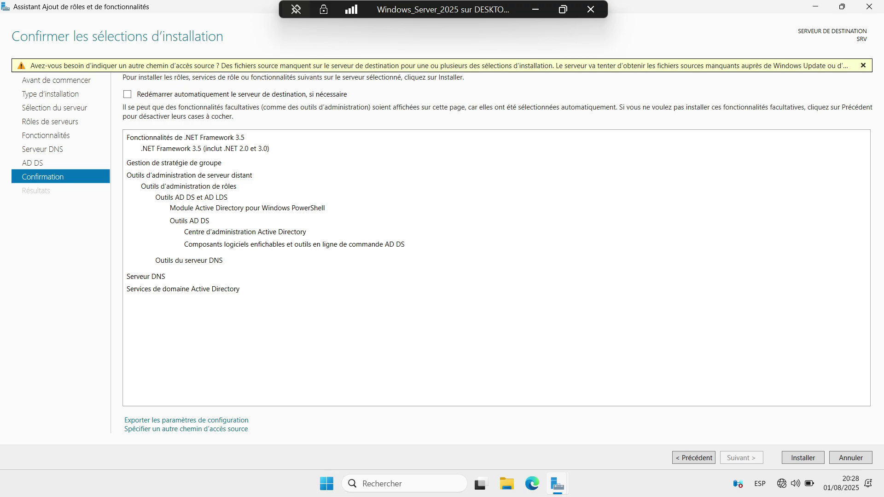
pyautogui.press('space')
pyautogui.press('Left')
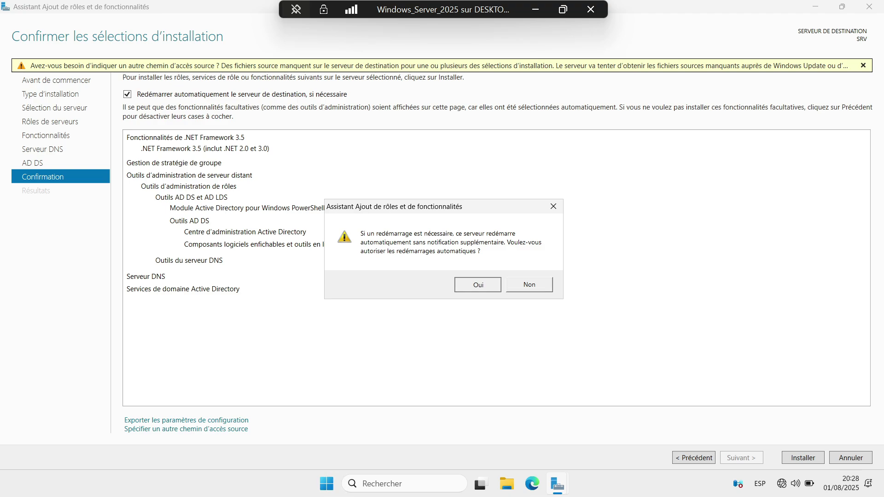
pyautogui.press('Return')
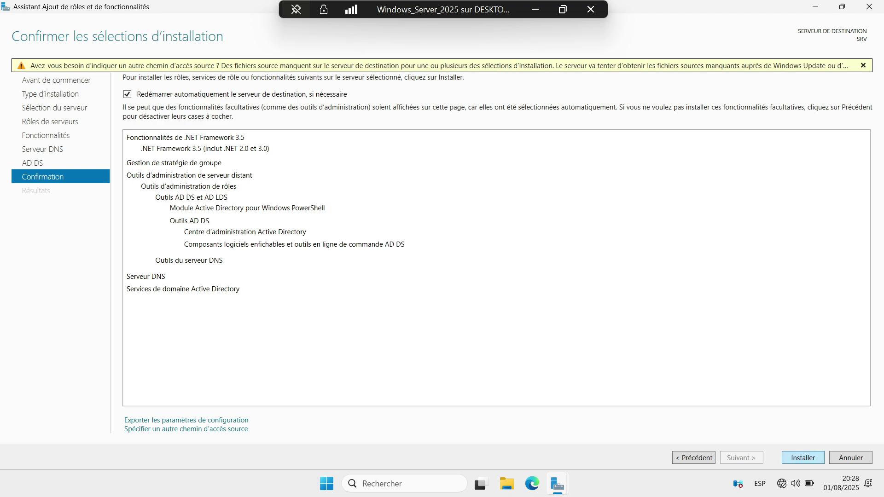
# Install DNS Server and AD DS, then close the wizard after error 0x8024402c
pyautogui.press('Return')
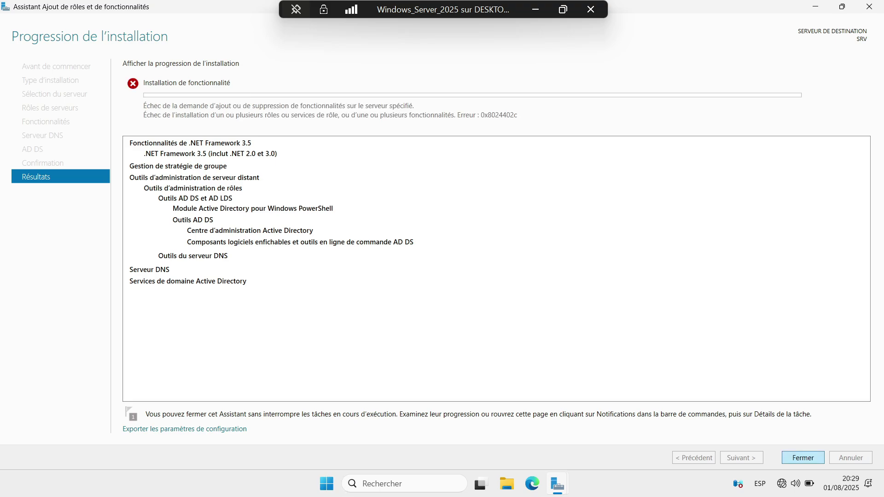
pyautogui.press('Return')
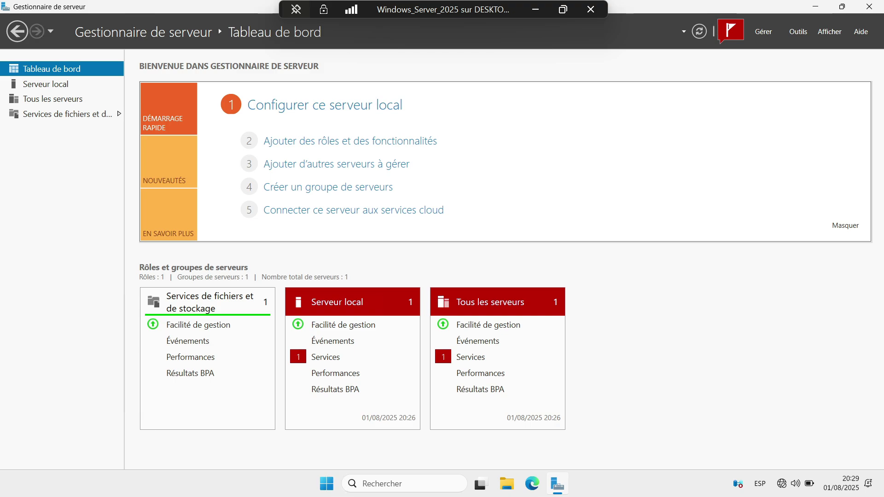
pyautogui.click(730, 32)
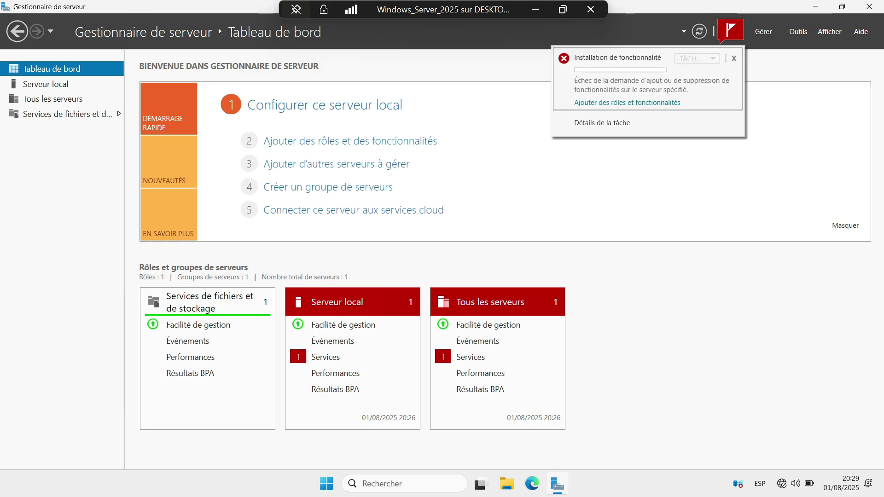
pyautogui.click(617, 104)
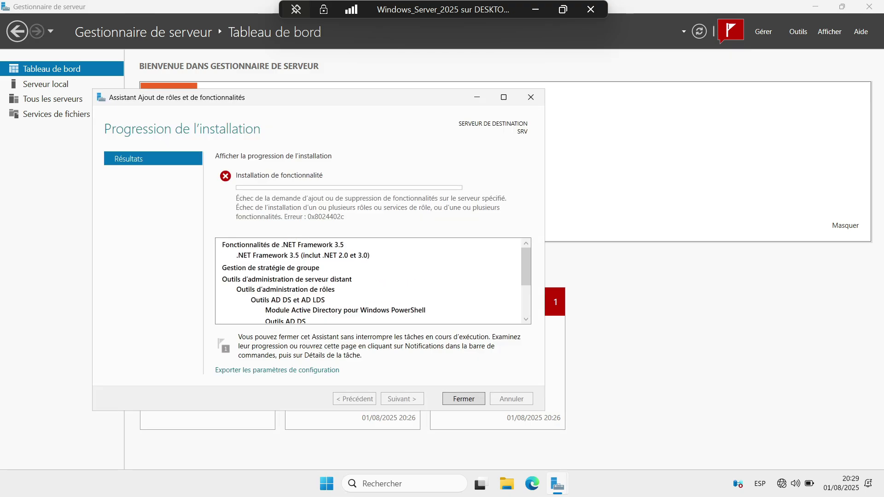
pyautogui.scroll(-3, 372, 280)
pyautogui.scroll(-1, 372, 281)
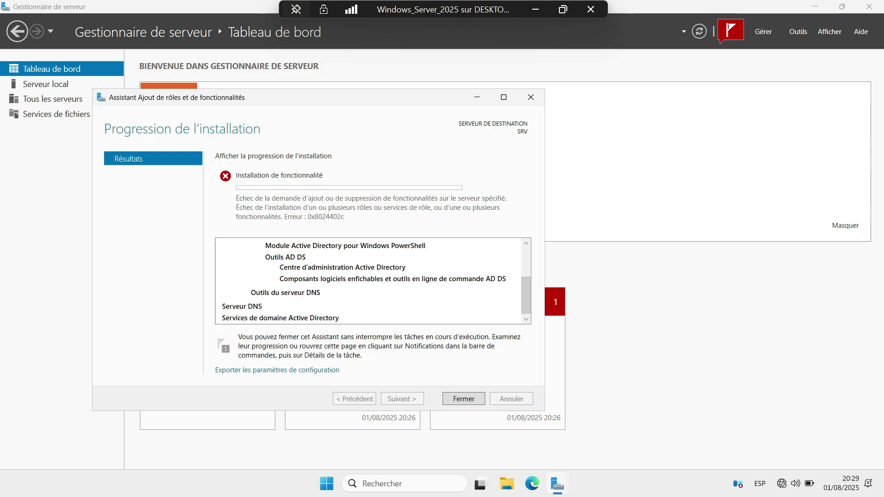
pyautogui.scroll(4, 373, 280)
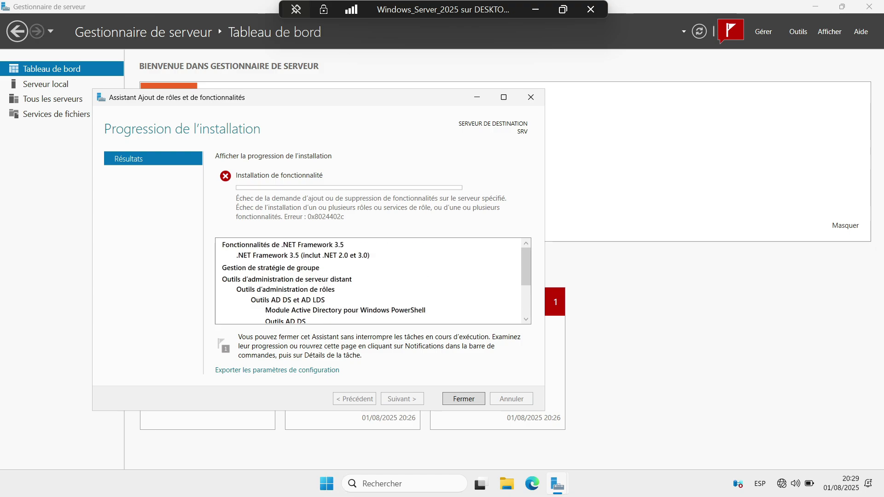
pyautogui.scroll(-4, 373, 281)
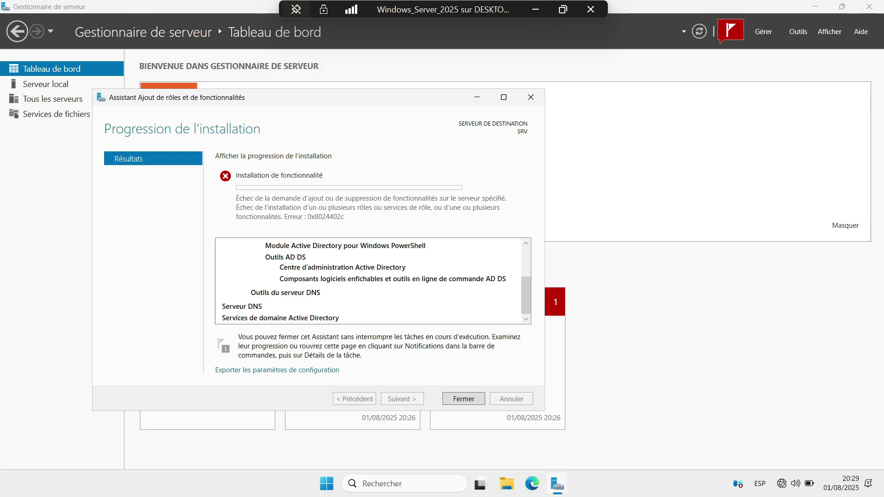
pyautogui.press('Return')
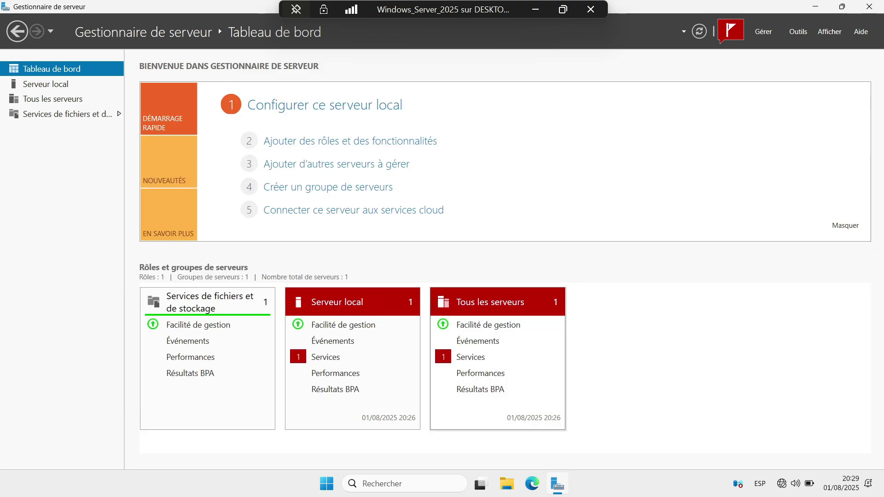
# Reopen the maximized Add Roles wizard and tick AD DS and DNS Server with their required features
pyautogui.click(341, 141)
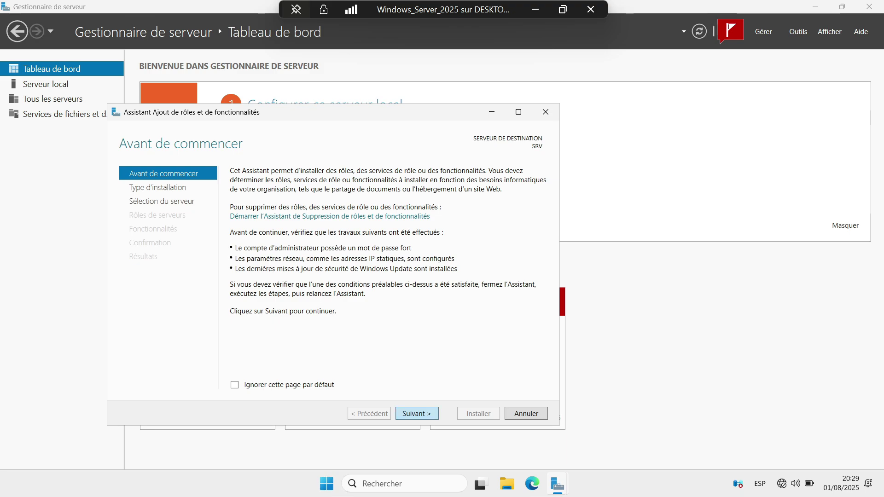
pyautogui.press('Return')
pyautogui.press('Return')
pyautogui.press('Return')
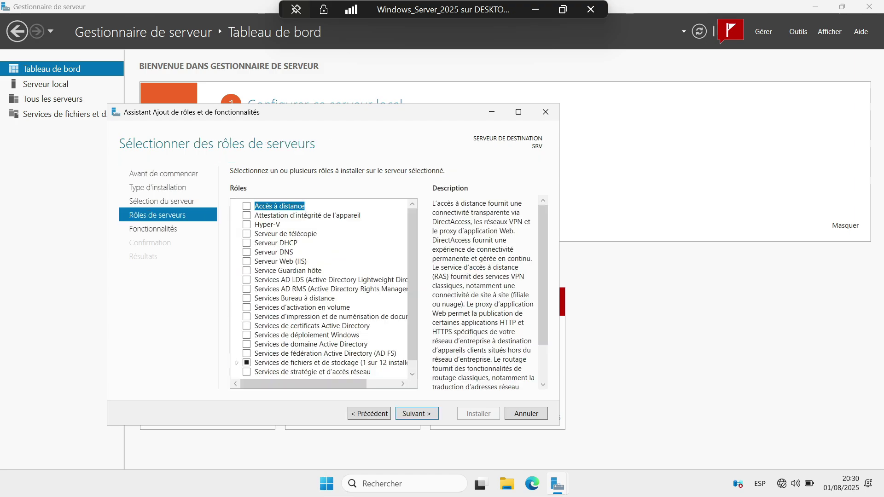
pyautogui.press('super+Up')
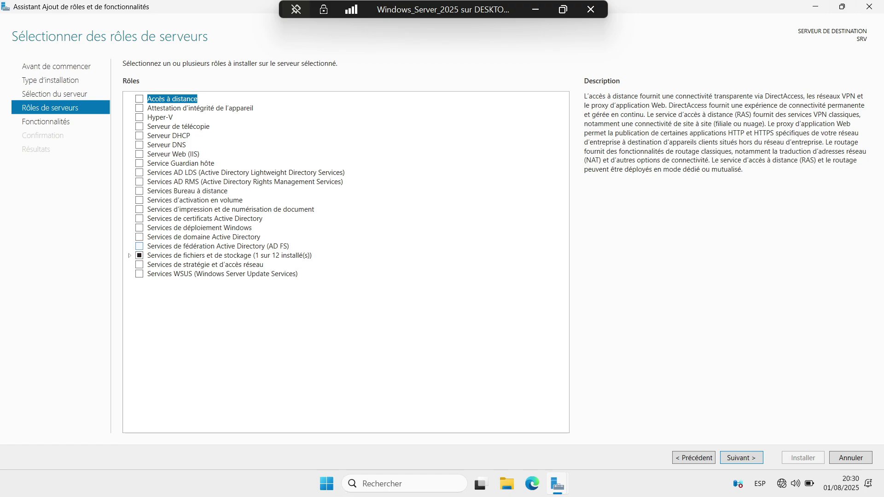
pyautogui.click(139, 236)
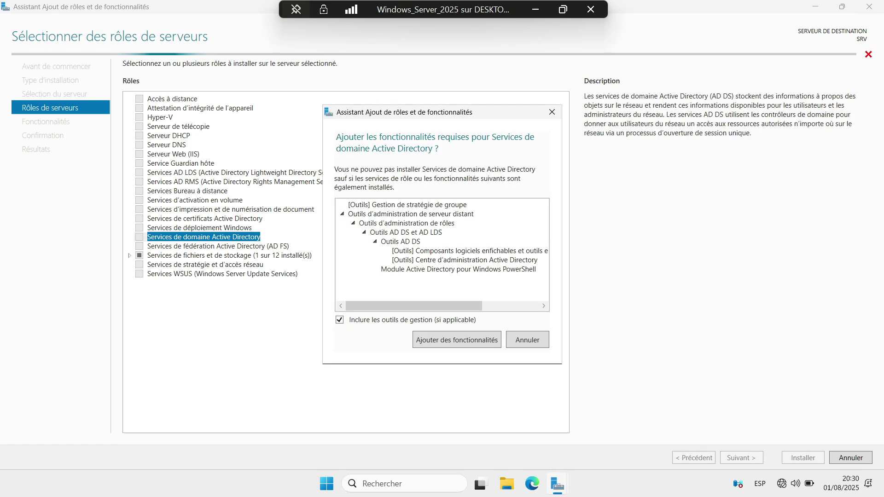
pyautogui.click(452, 339)
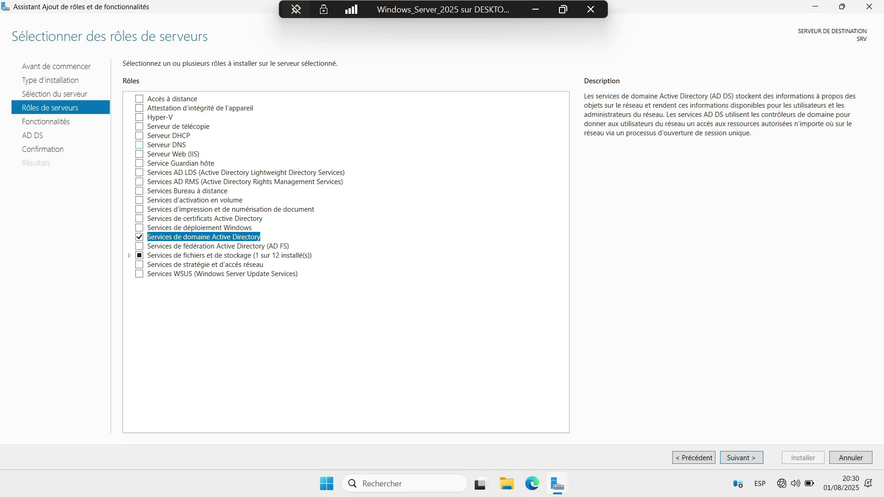
pyautogui.click(139, 145)
pyautogui.click(400, 338)
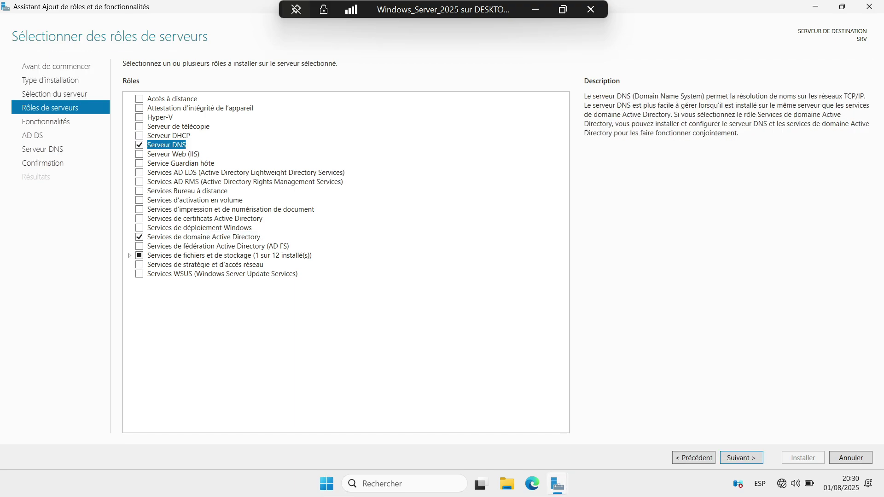
# Advance through Features, AD DS and DNS Server pages, without .NET 3.5, to Confirmation
pyautogui.press('Return')
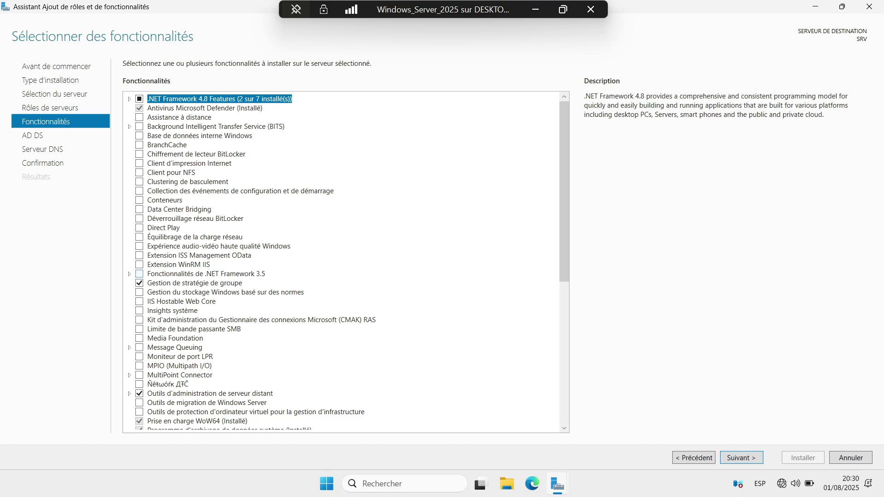
pyautogui.scroll(-4, 346, 262)
pyautogui.scroll(4, 345, 262)
pyautogui.press('Return')
pyautogui.press('Return')
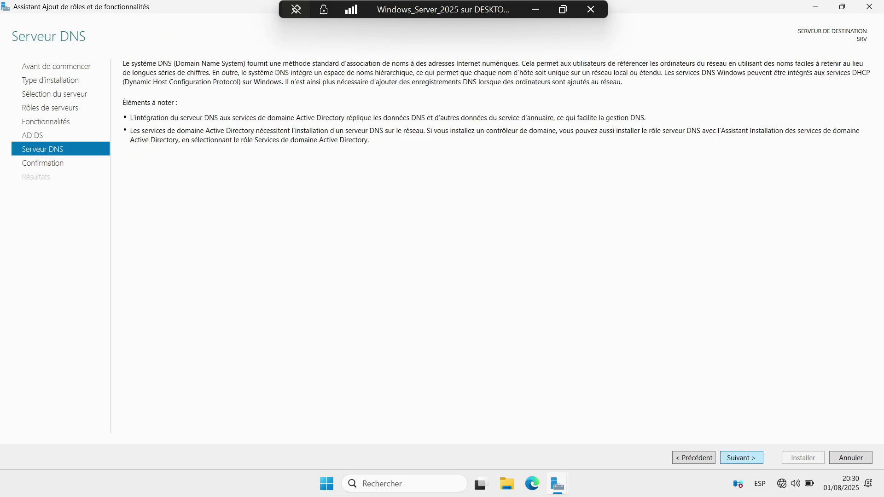
pyautogui.press('Return')
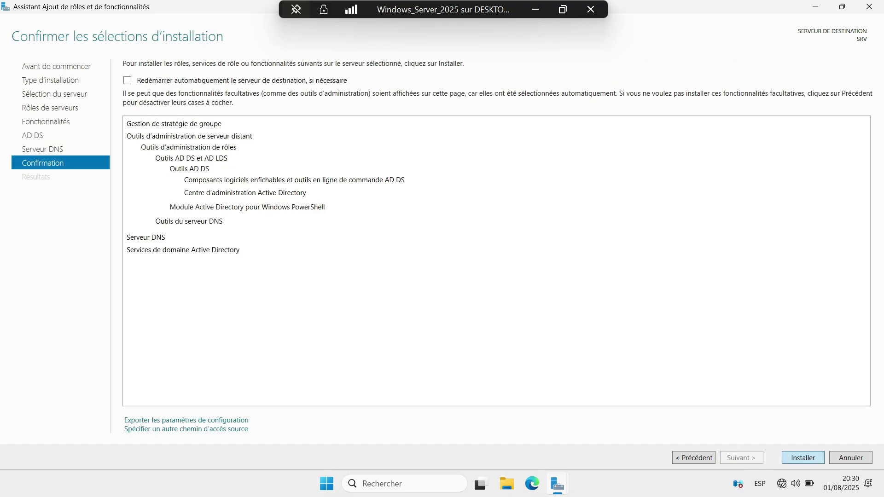
pyautogui.press('Return')
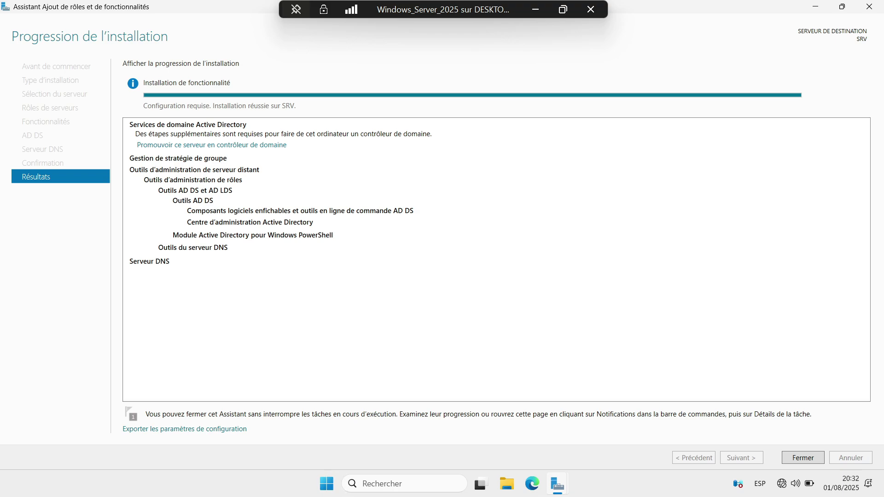
# Promote SRV to a domain controller by adding a new forest with root domain Tech.LAN
pyautogui.click(212, 145)
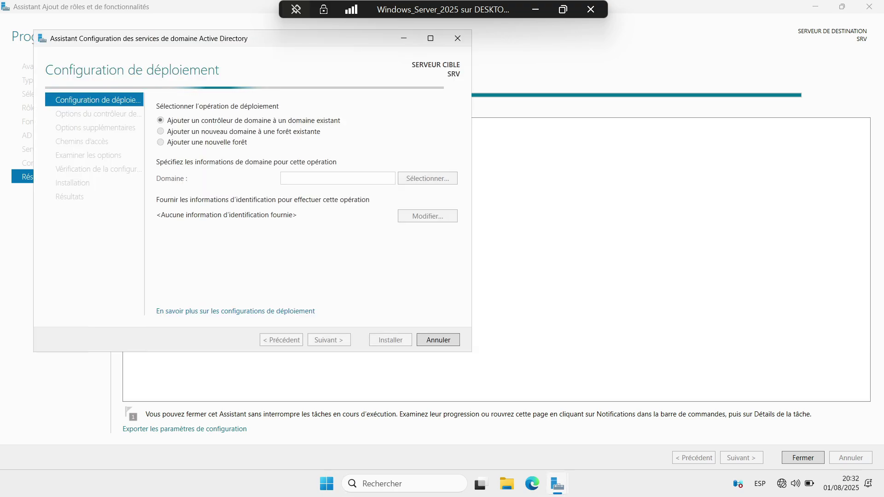
pyautogui.click(430, 38)
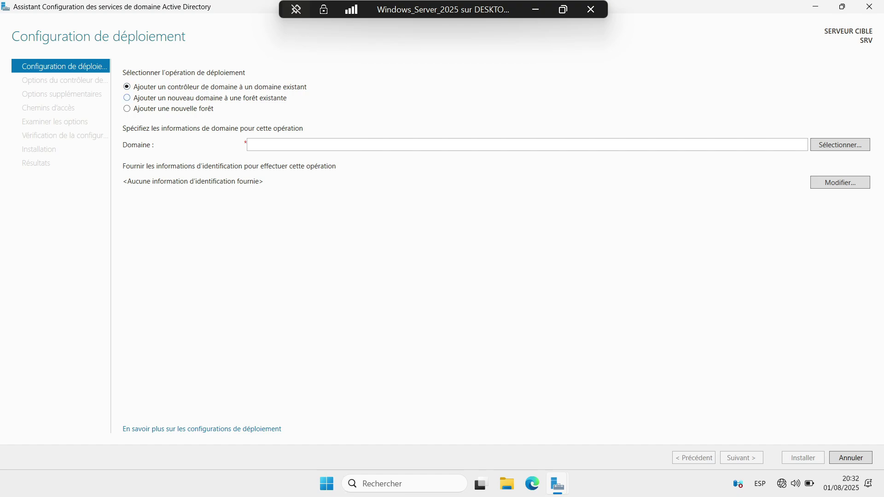
pyautogui.click(126, 108)
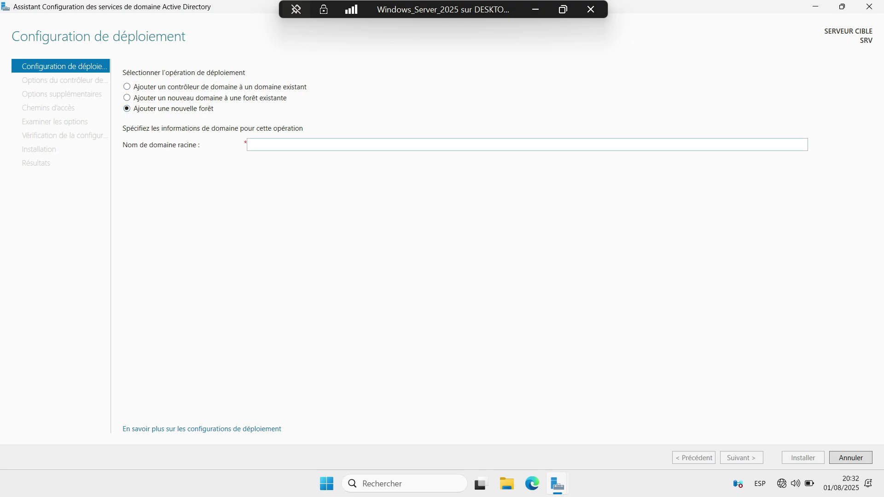
pyautogui.click(251, 145)
pyautogui.write('Te')
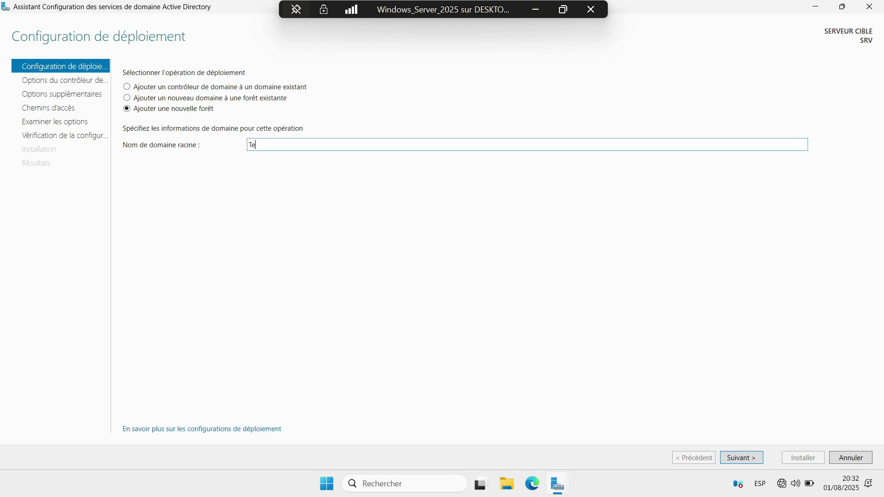
pyautogui.write('ch.LAN')
pyautogui.press('Return')
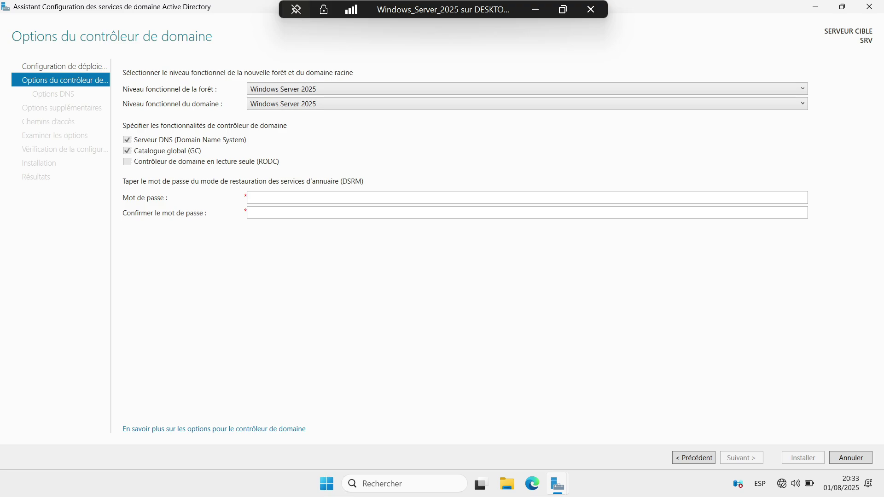
# Enter and confirm the DSRM password, keeping DNS and Global Catalog enabled
pyautogui.click(294, 197)
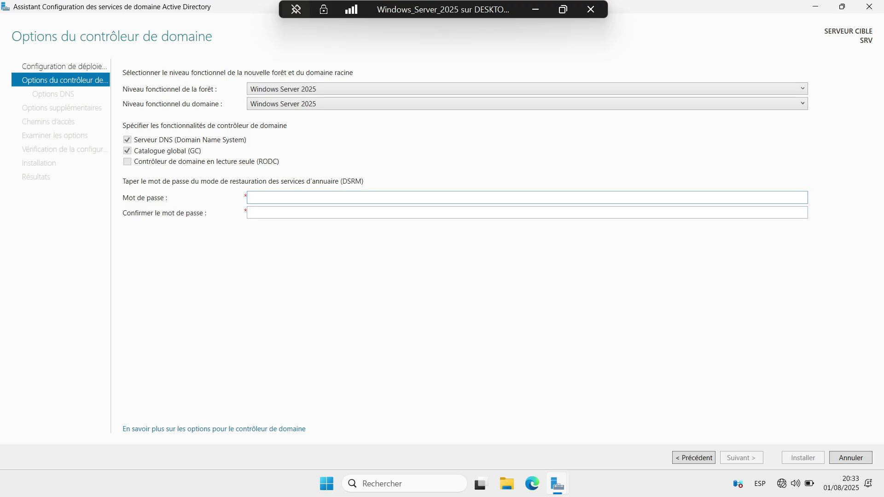
pyautogui.write('••••••')
pyautogui.press('BackSpace')
pyautogui.press('BackSpace')
pyautogui.press('BackSpace')
pyautogui.press('BackSpace')
pyautogui.press('BackSpace')
pyautogui.press('BackSpace')
pyautogui.write('•••••••••')
pyautogui.click(249, 213)
pyautogui.write('•••••••')
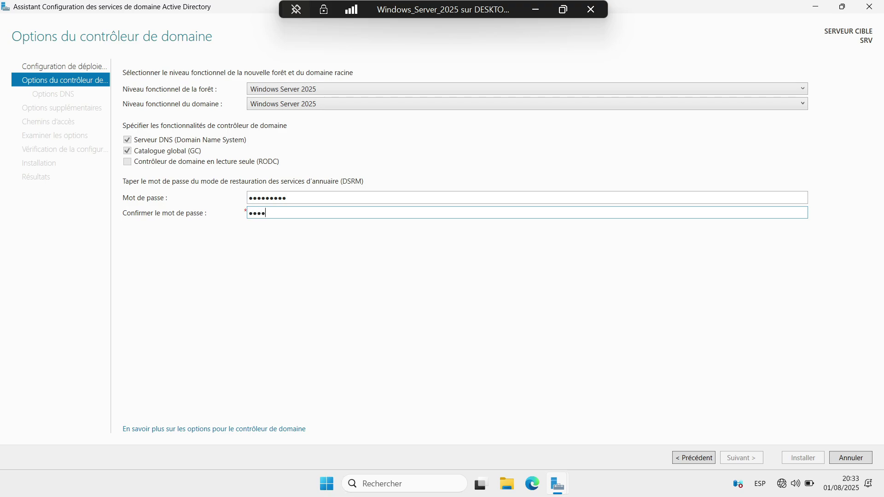
pyautogui.write('••')
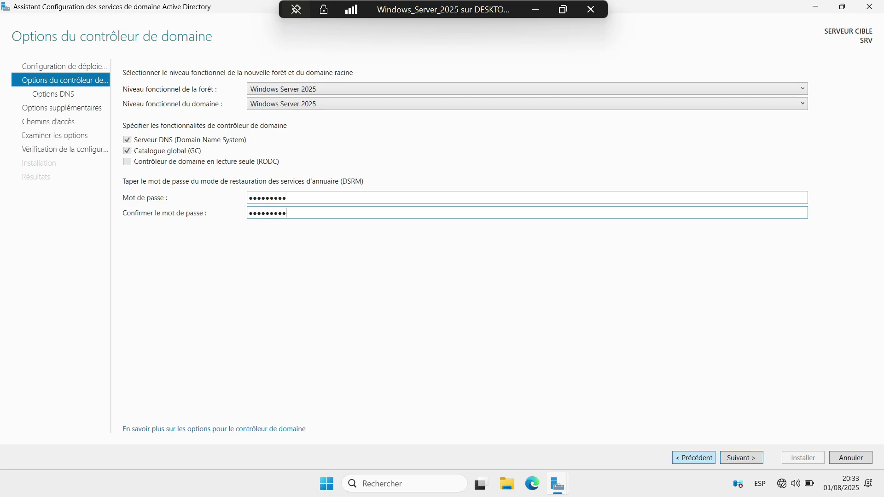
pyautogui.press('Return')
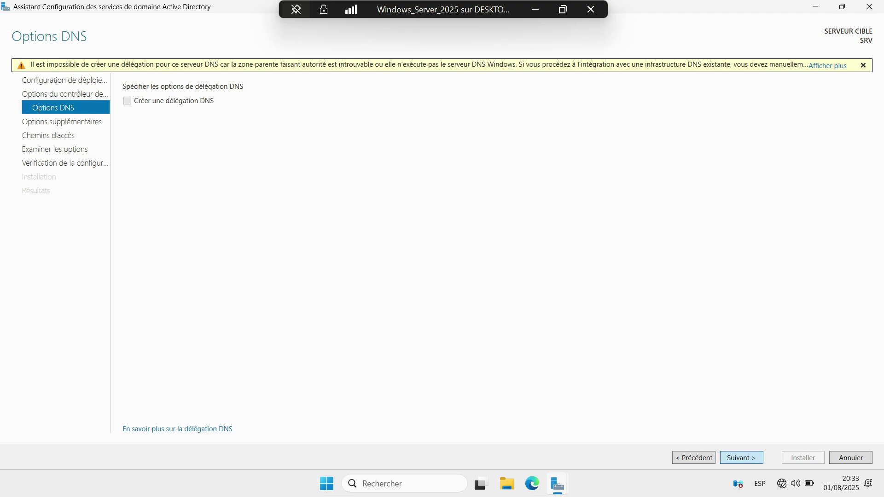
# Leave DNS delegation off and keep the NetBIOS name TECH, advancing to Paths
pyautogui.press('Return')
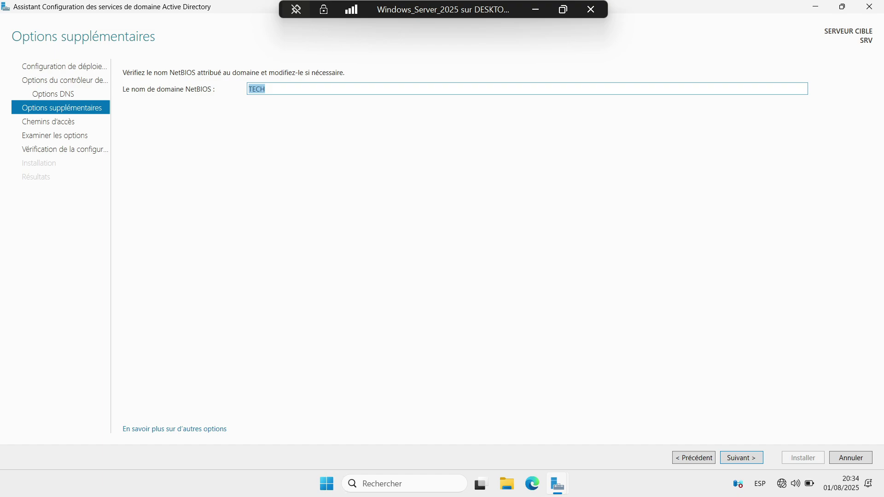
pyautogui.press('End')
pyautogui.press('Return')
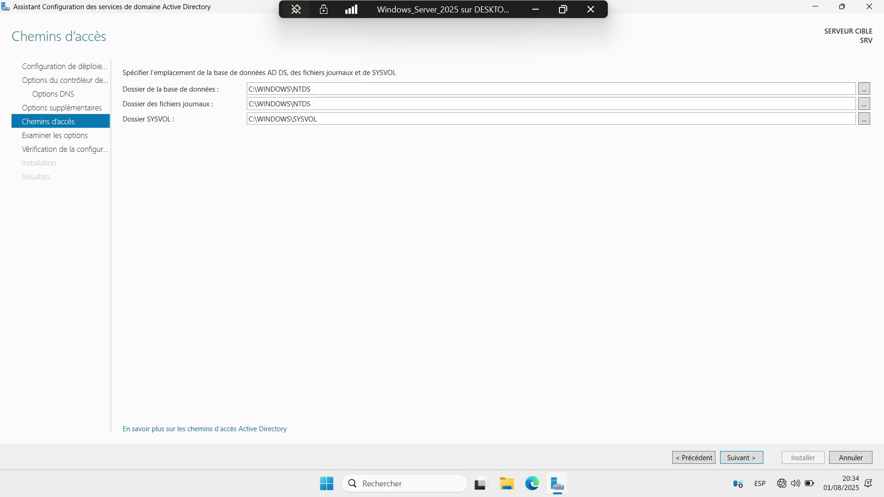
# Keep the default NTDS and SYSVOL paths, review the Tech.LAN summary, and run prerequisite checks
pyautogui.click(741, 458)
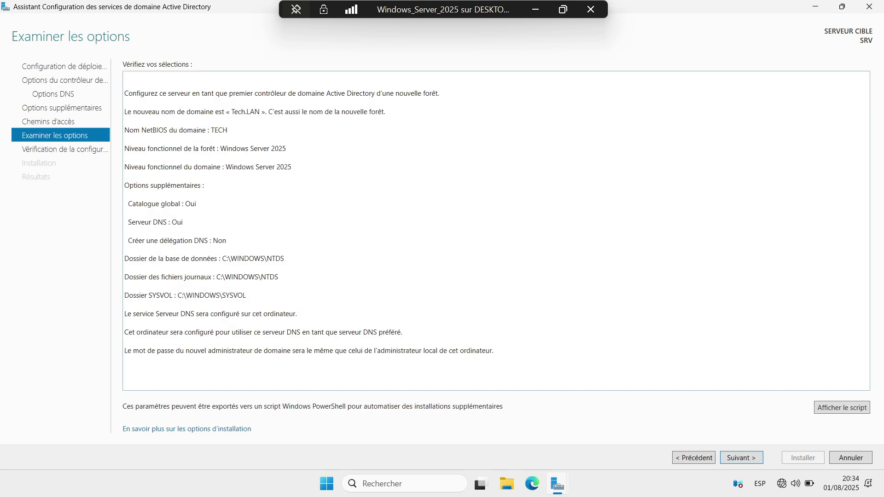
pyautogui.hotkey('ctrl', 'a')
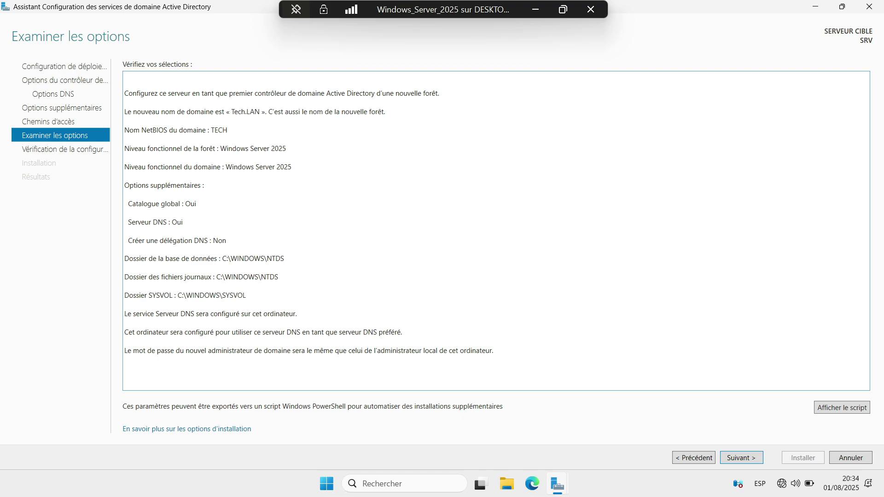
pyautogui.press('Return')
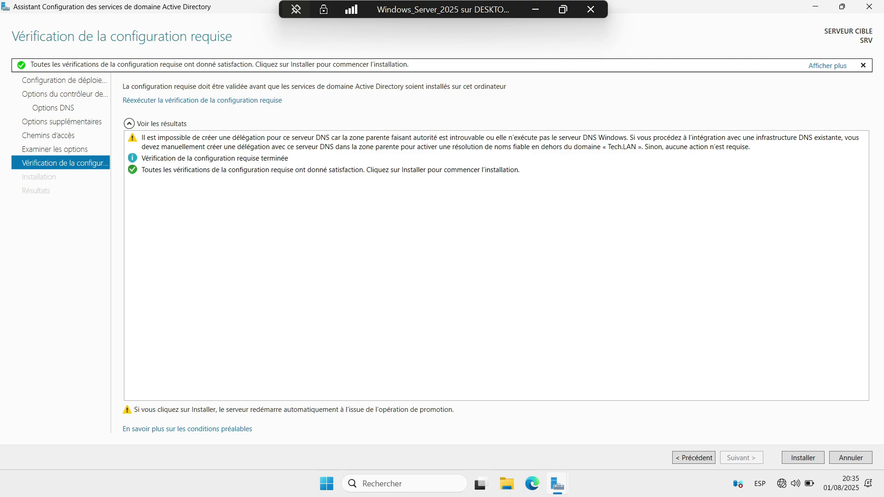
# Start the AD DS installation so SRV promotes itself and reboots, then maximize the VM connection window
pyautogui.press('Return')
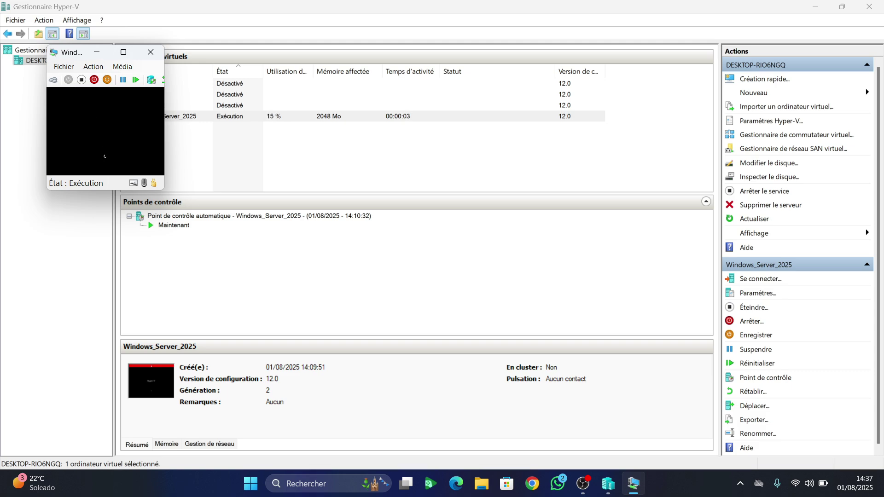
pyautogui.click(123, 52)
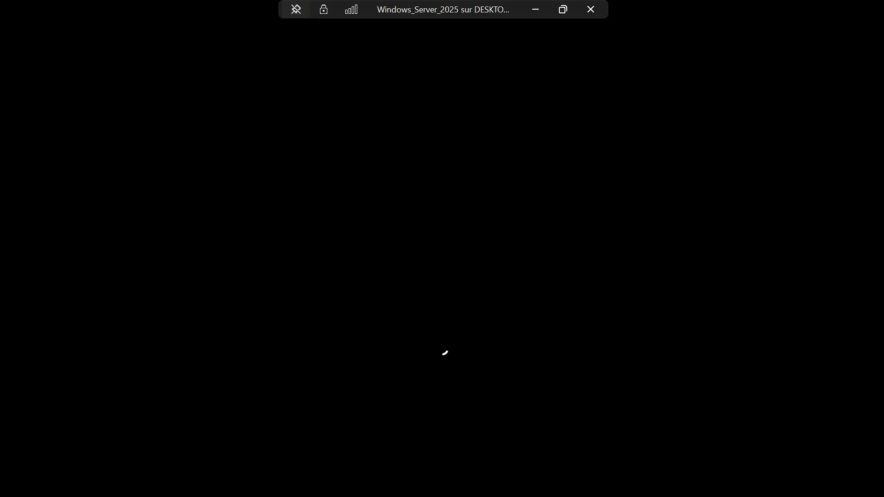
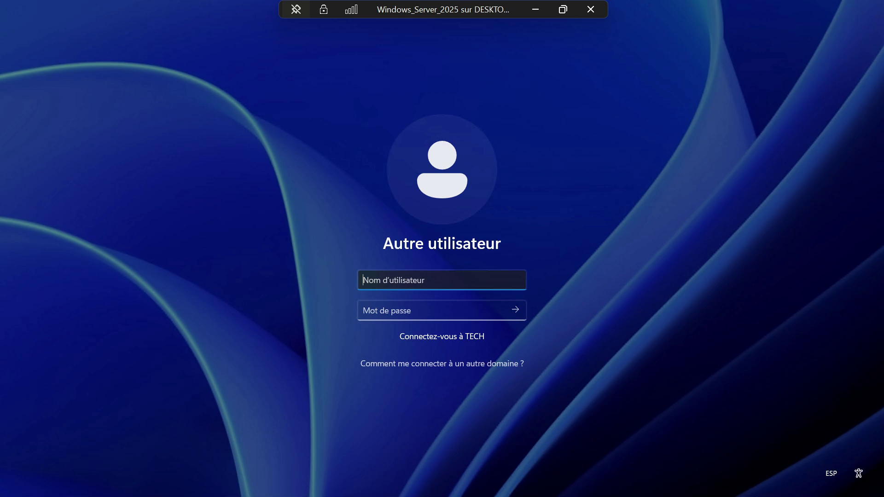
# Sign in to the TECH domain as Administrateur, revealing the password to verify it first
pyautogui.write('Administrateur')
pyautogui.press('Tab')
pyautogui.write('••••••')
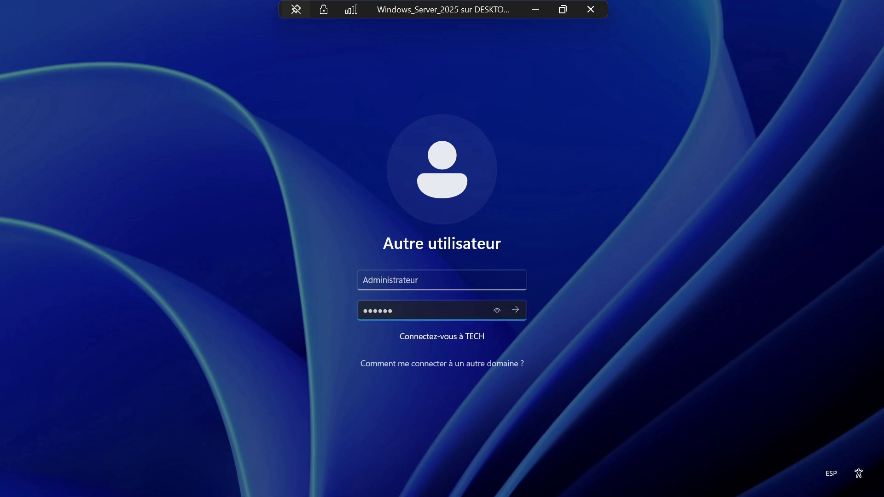
pyautogui.write('123')
pyautogui.click(497, 310)
pyautogui.press('Return')
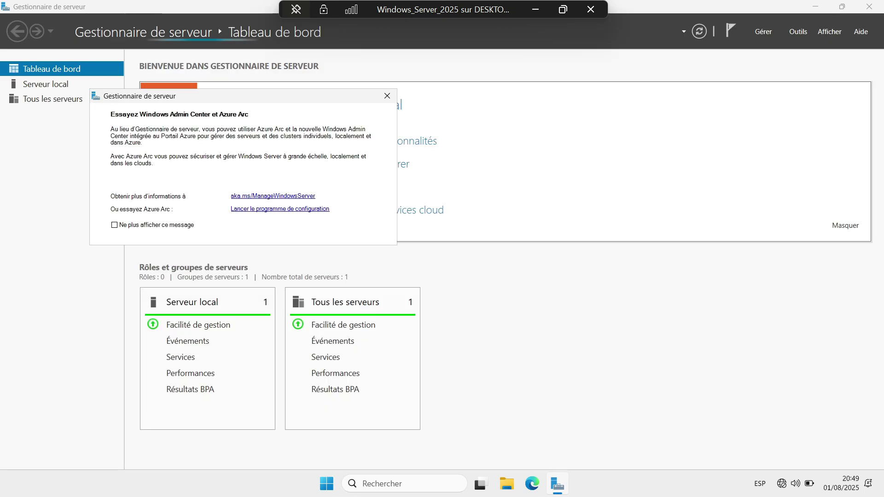
# Dismiss the Windows Admin Center promo and view Serveur local, showing SRV in Tech.LAN
pyautogui.click(387, 96)
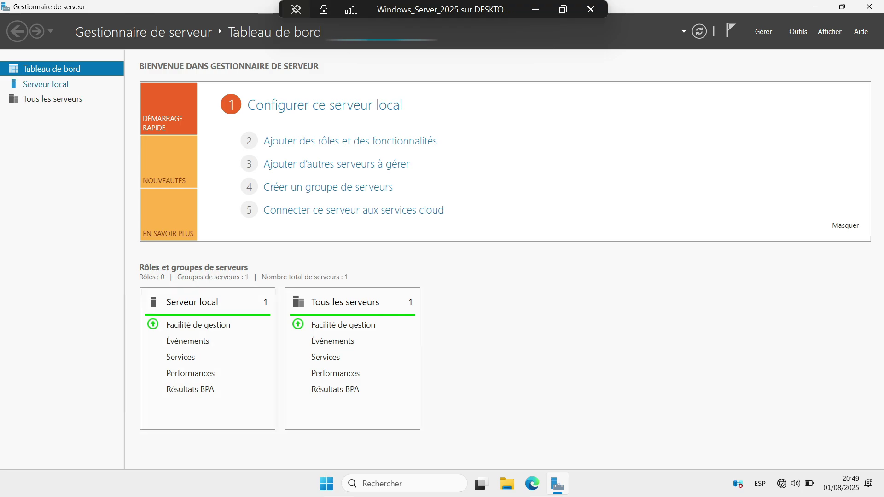
pyautogui.click(46, 84)
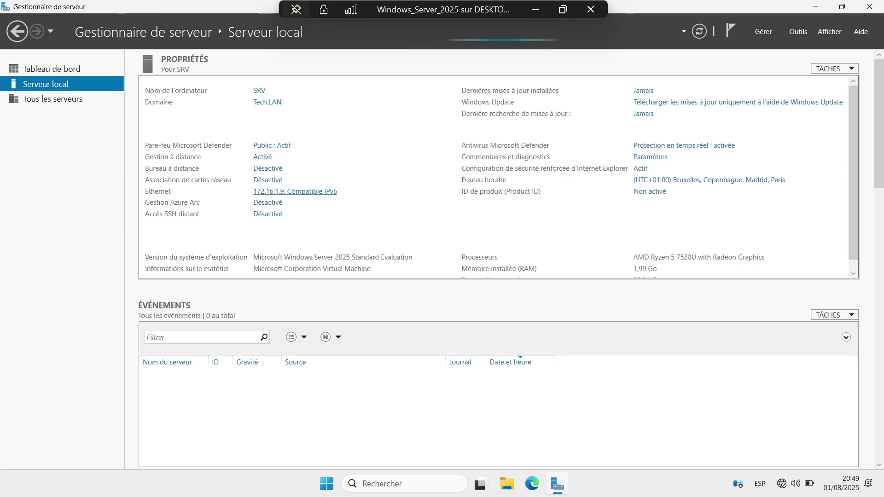
# Cancel the Remote Desktop settings, leaving it disabled, and return to the Tableau de bord
pyautogui.click(267, 169)
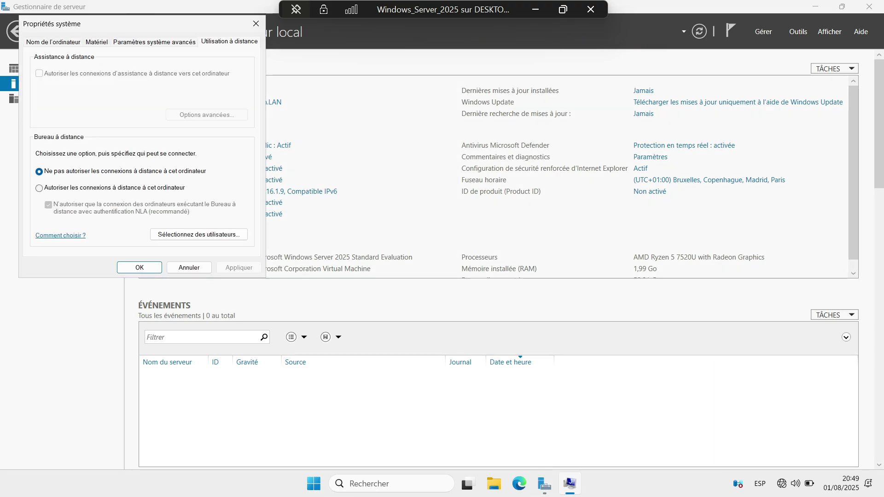
pyautogui.click(39, 188)
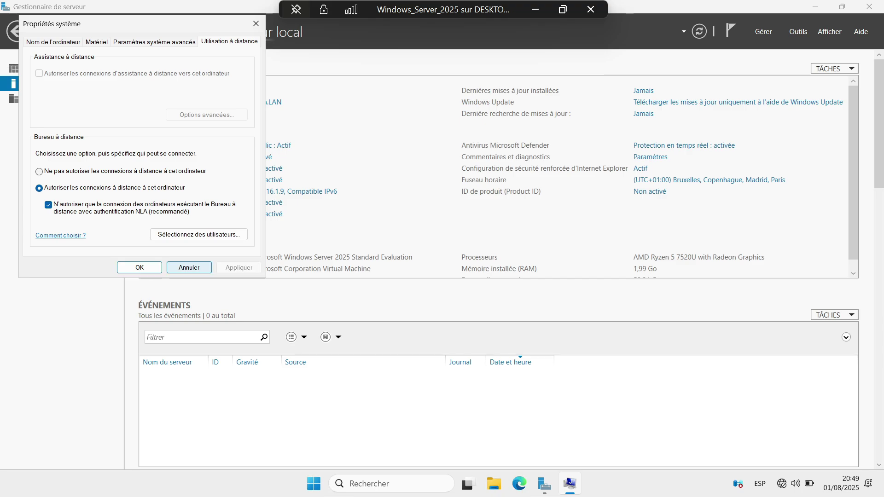
pyautogui.click(140, 267)
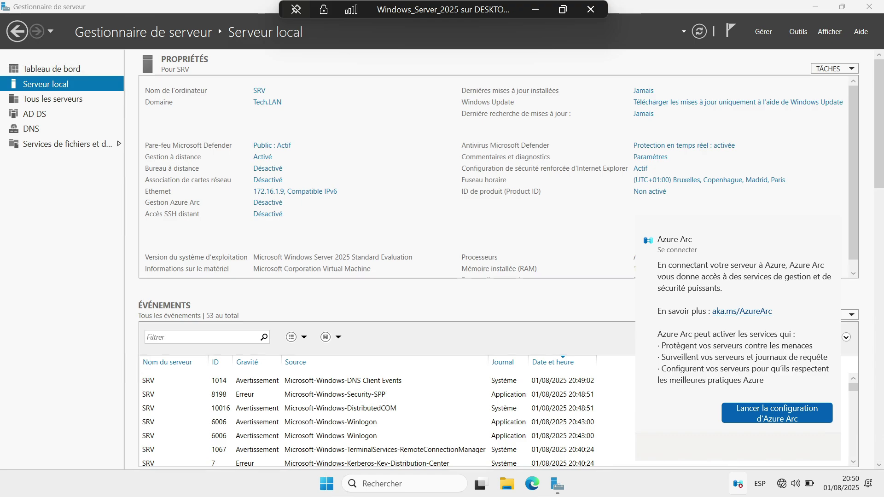
pyautogui.press('Escape')
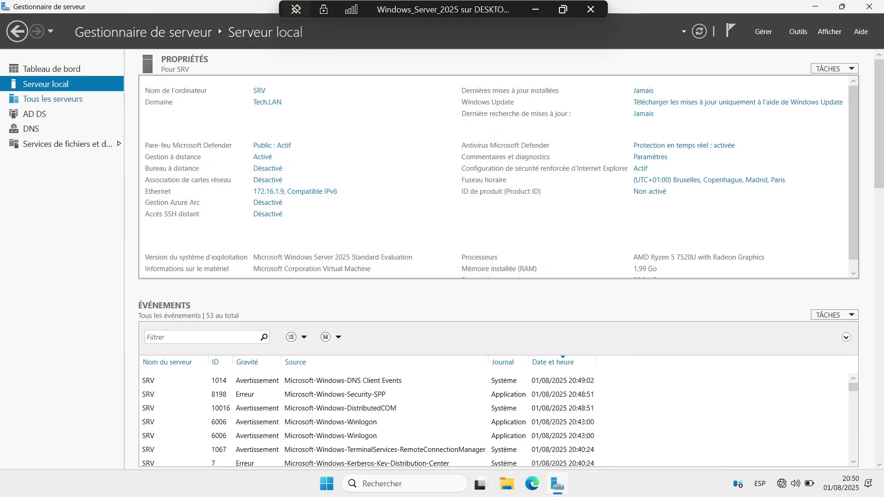
pyautogui.click(52, 68)
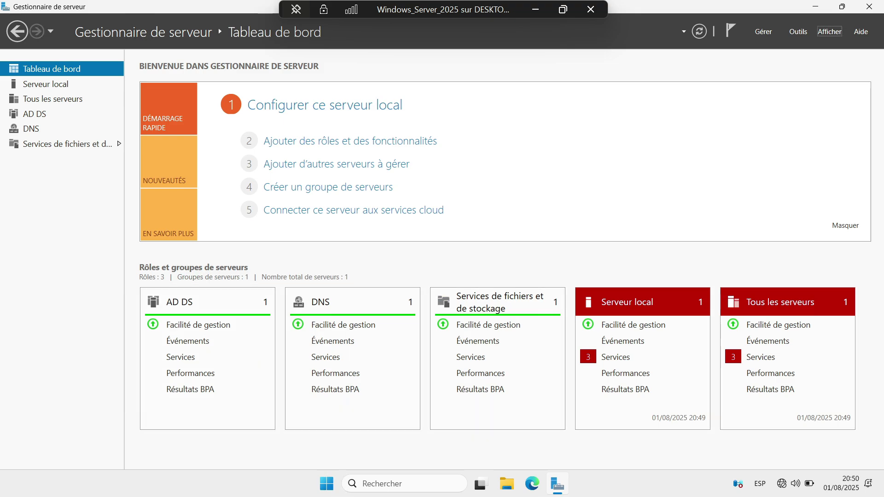
# Launch Utilisateurs et ordinateurs Active Directory from Outils and maximize it on Tech.LAN
pyautogui.click(798, 32)
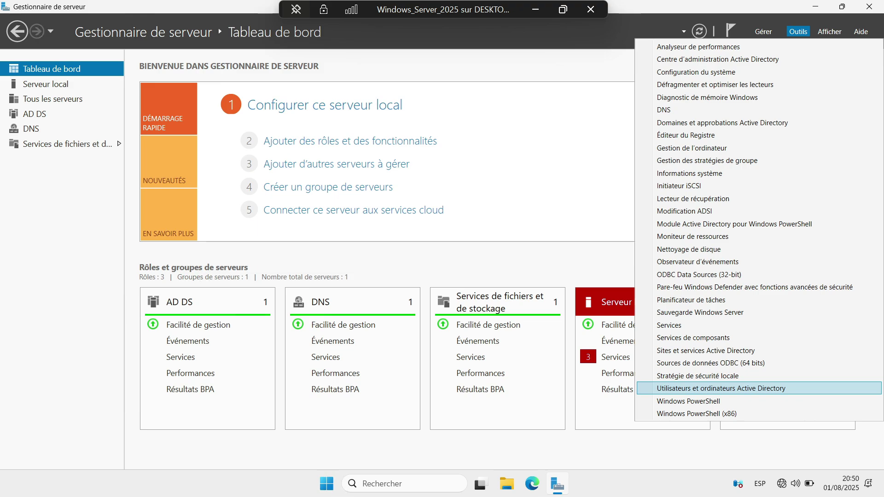
pyautogui.click(721, 389)
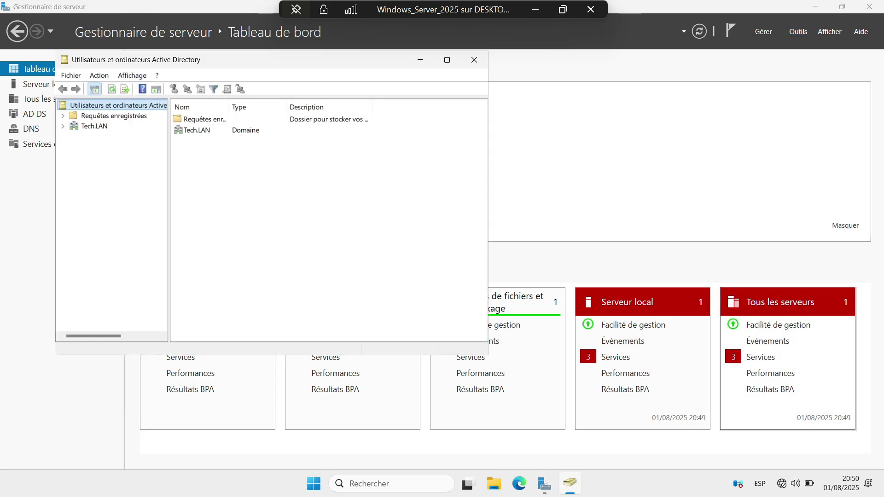
pyautogui.click(63, 125)
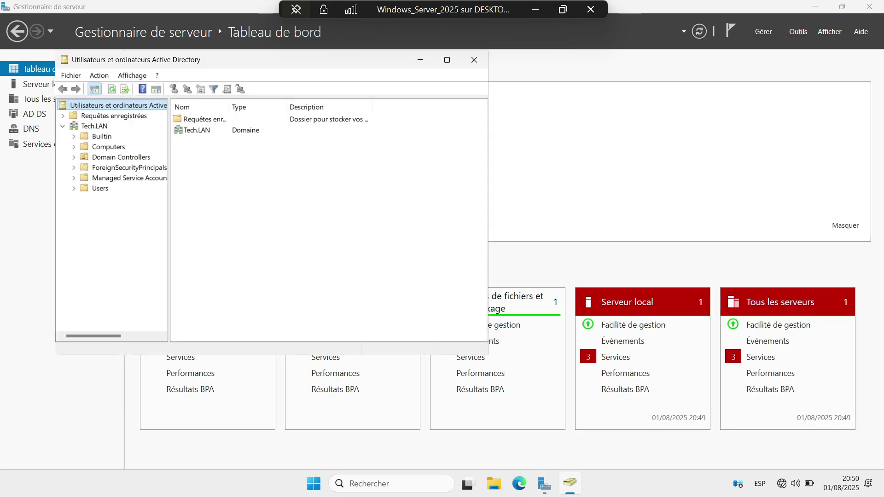
pyautogui.click(446, 59)
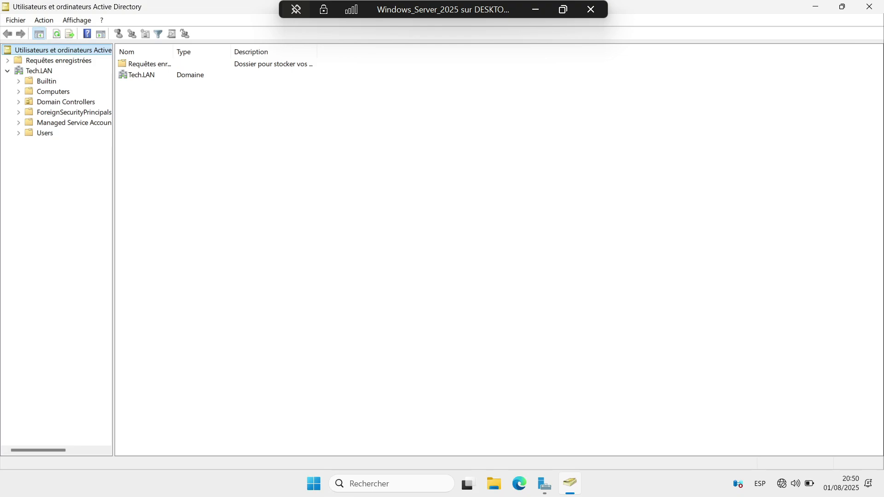
# Browse the Tech.LAN containers, confirming SRV appears under Domain Controllers
pyautogui.click(39, 70)
pyautogui.click(46, 81)
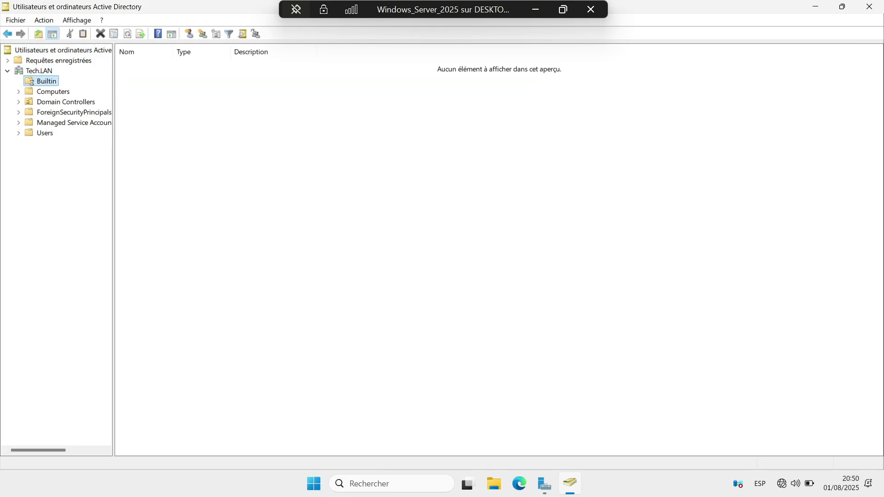
pyautogui.click(53, 92)
pyautogui.click(66, 102)
pyautogui.click(73, 112)
pyautogui.click(73, 122)
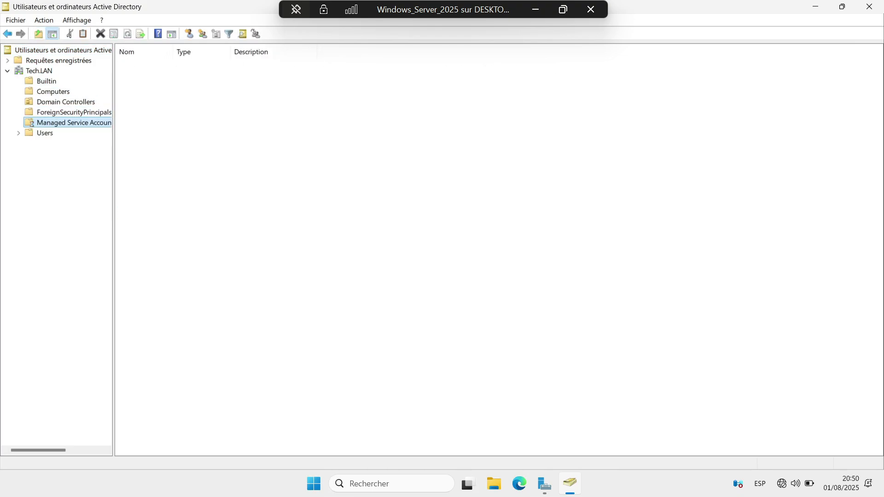
pyautogui.click(45, 132)
pyautogui.click(74, 112)
pyautogui.click(65, 102)
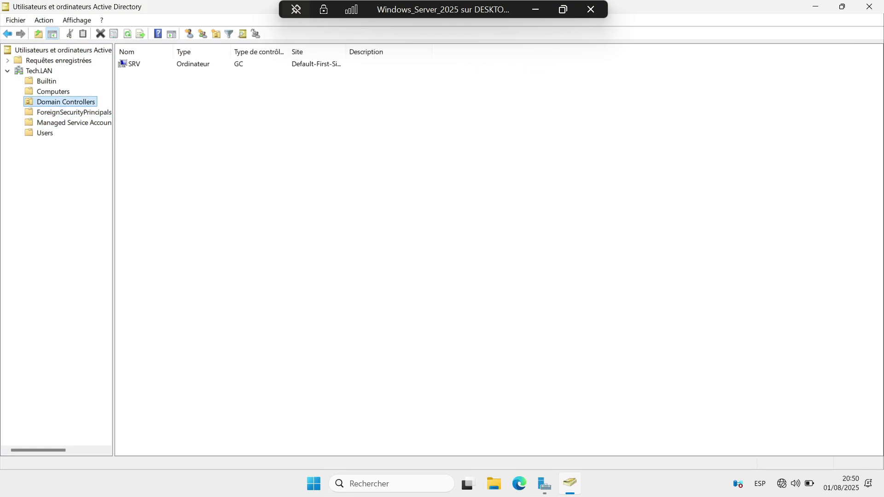
pyautogui.click(53, 91)
pyautogui.click(46, 81)
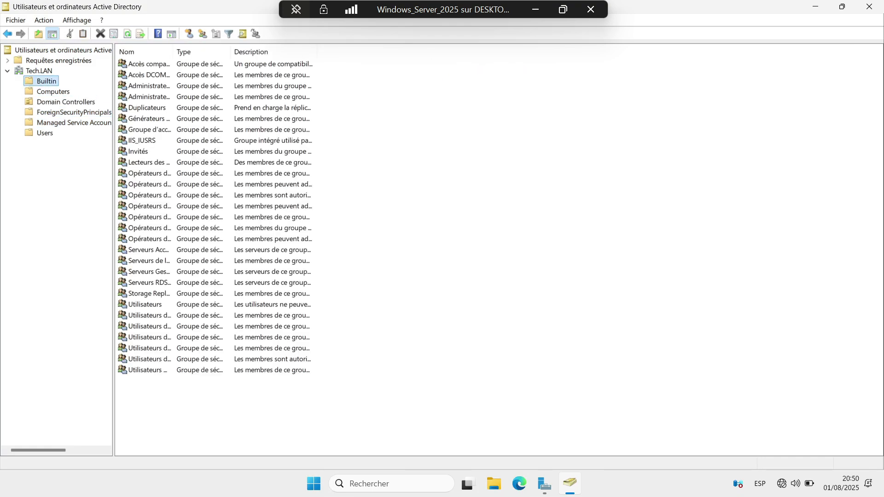
# Close the directory window and Server Manager, then leave the VM session for the host desktop
pyautogui.click(815, 6)
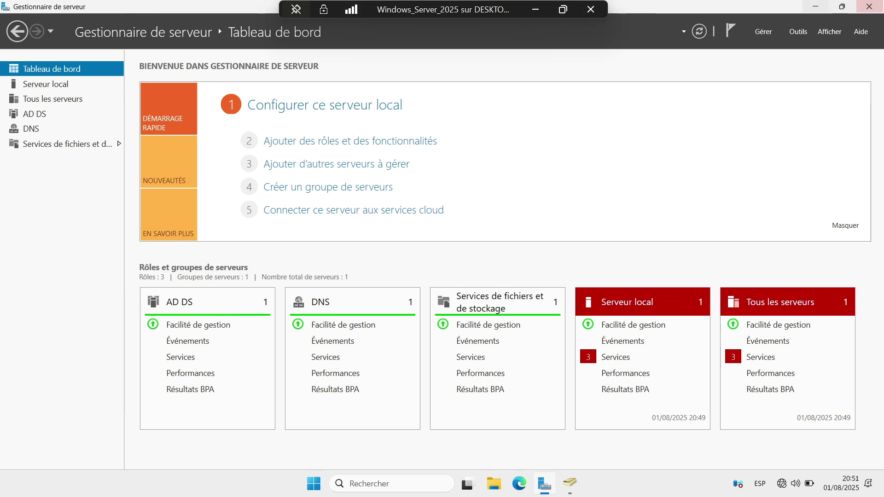
pyautogui.click(869, 6)
pyautogui.click(536, 9)
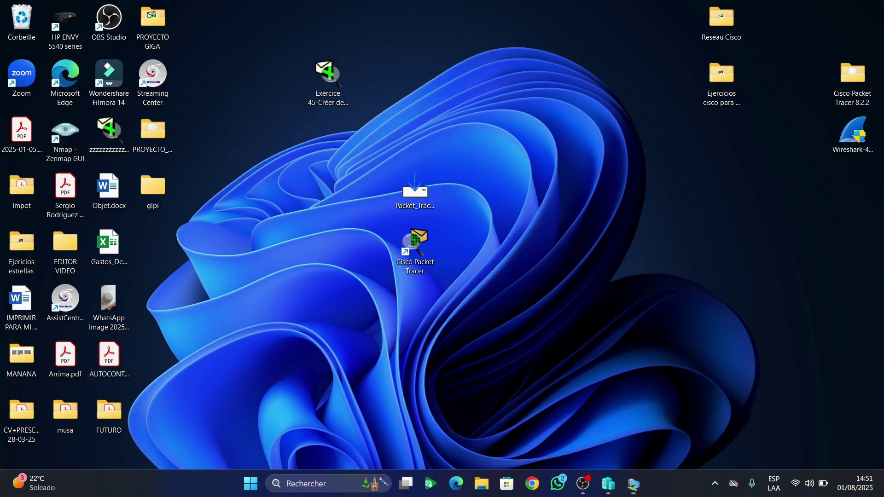